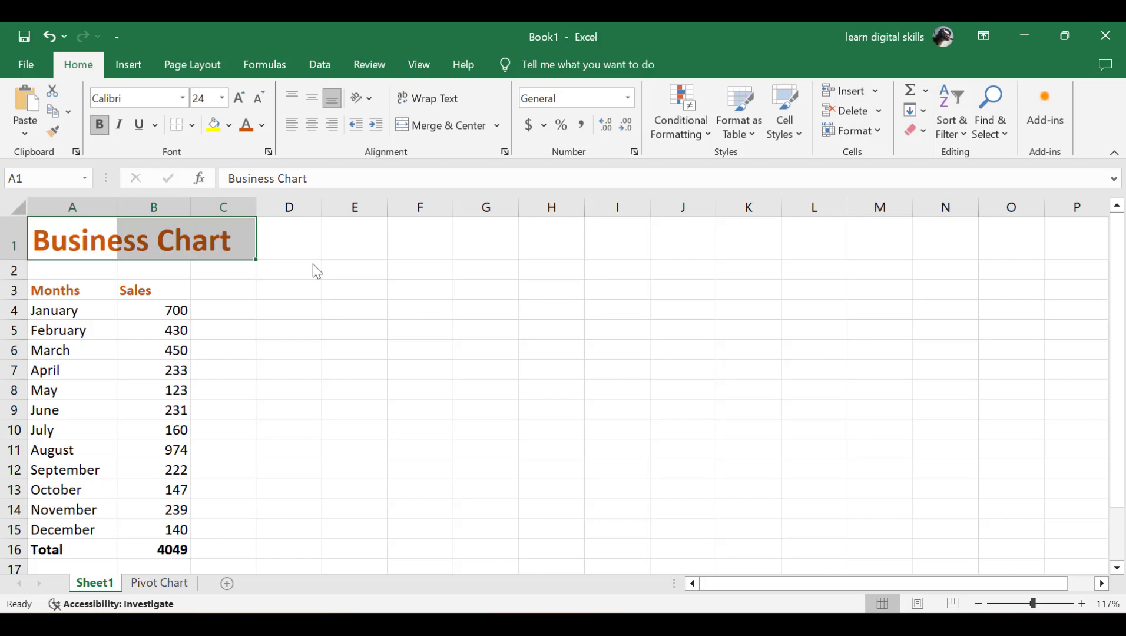
Step: Select the month names and sales figures in A3:B15
drag(312, 264, 312, 257)
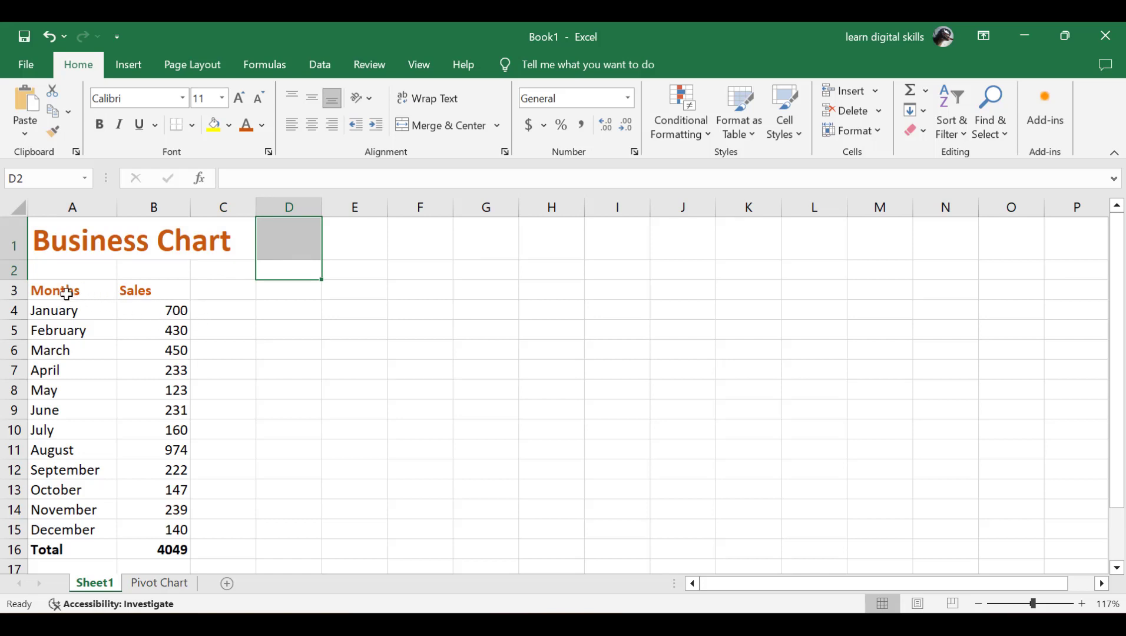
drag(48, 291, 178, 528)
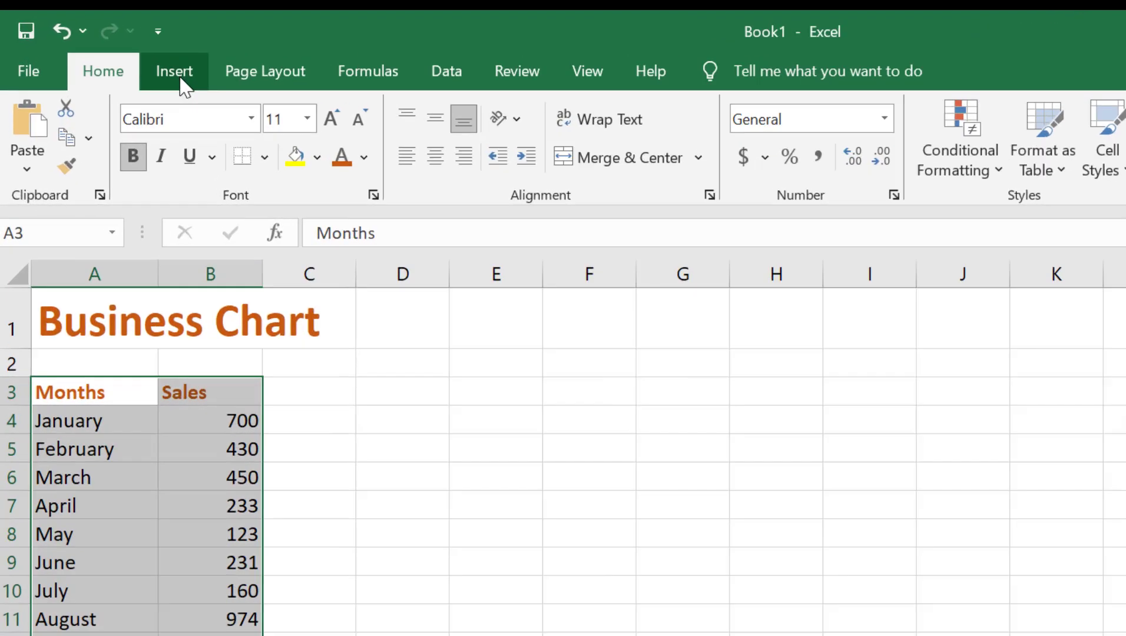
click(130, 66)
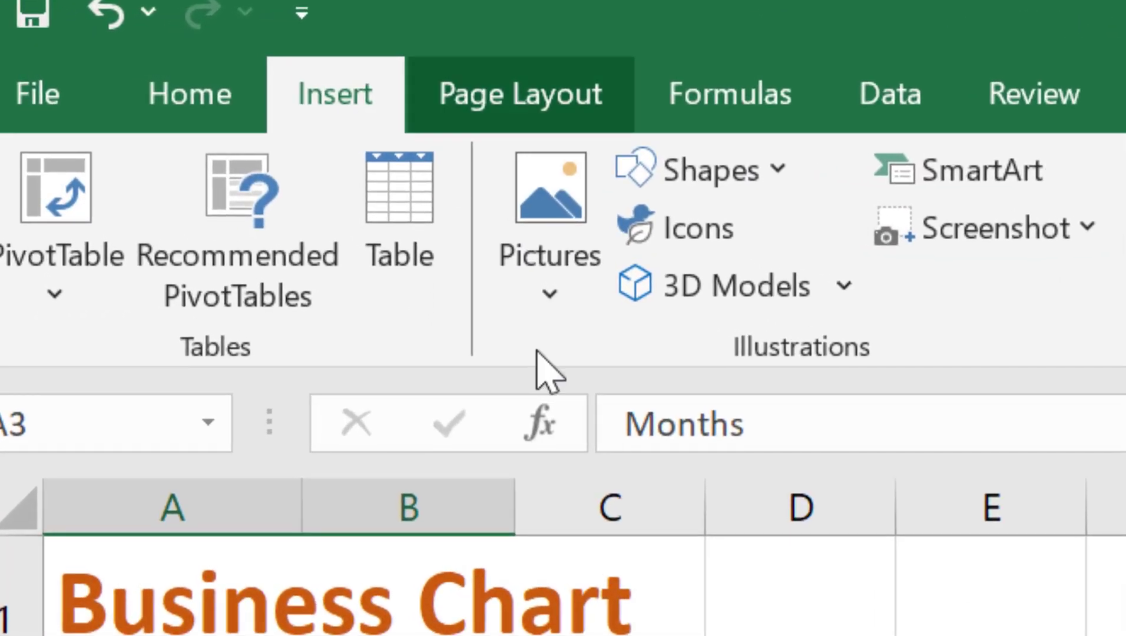
click(192, 64)
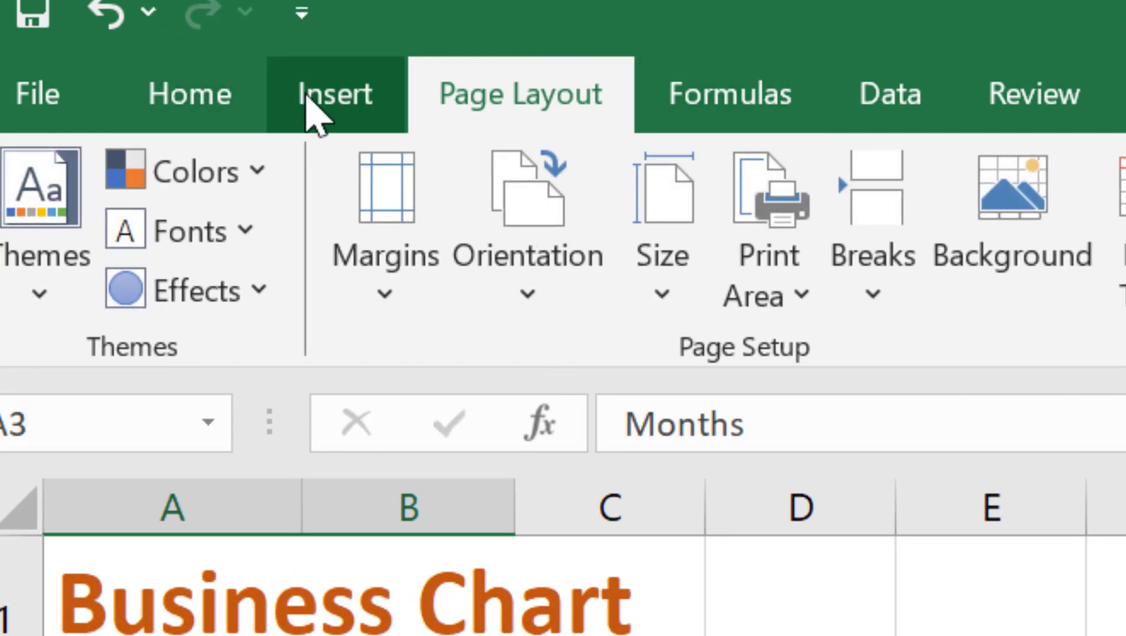
click(307, 96)
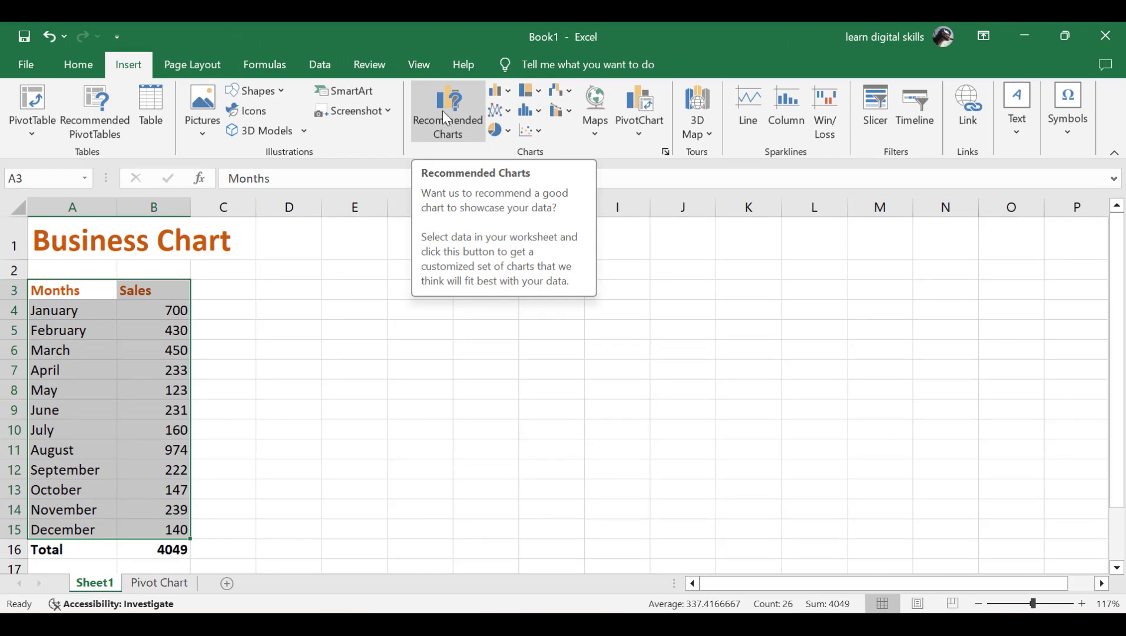
click(443, 111)
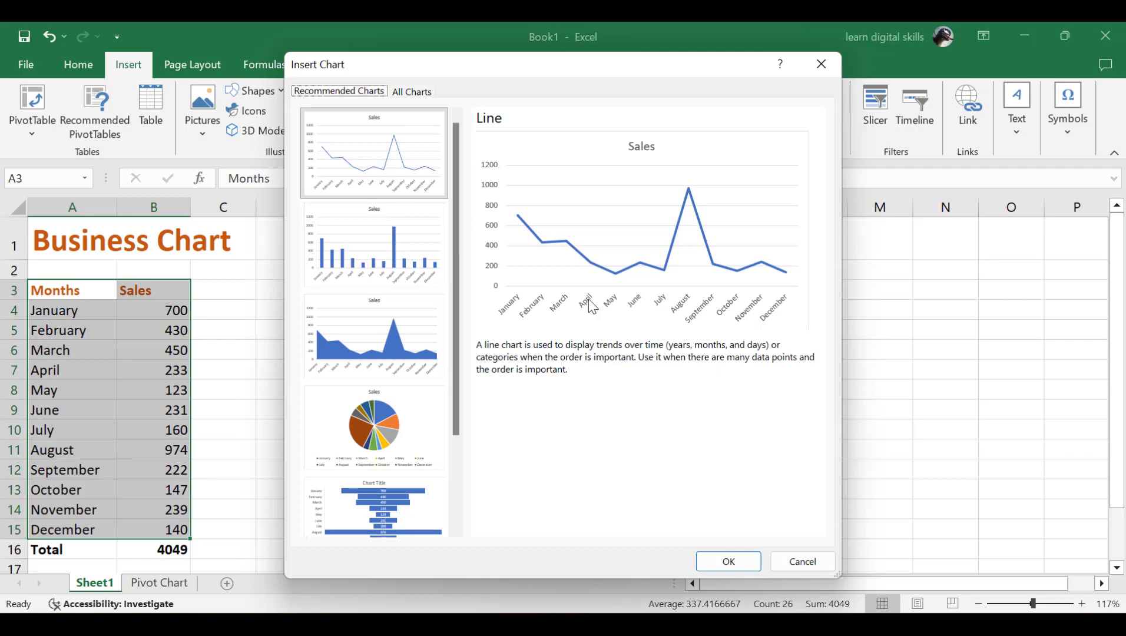
click(727, 563)
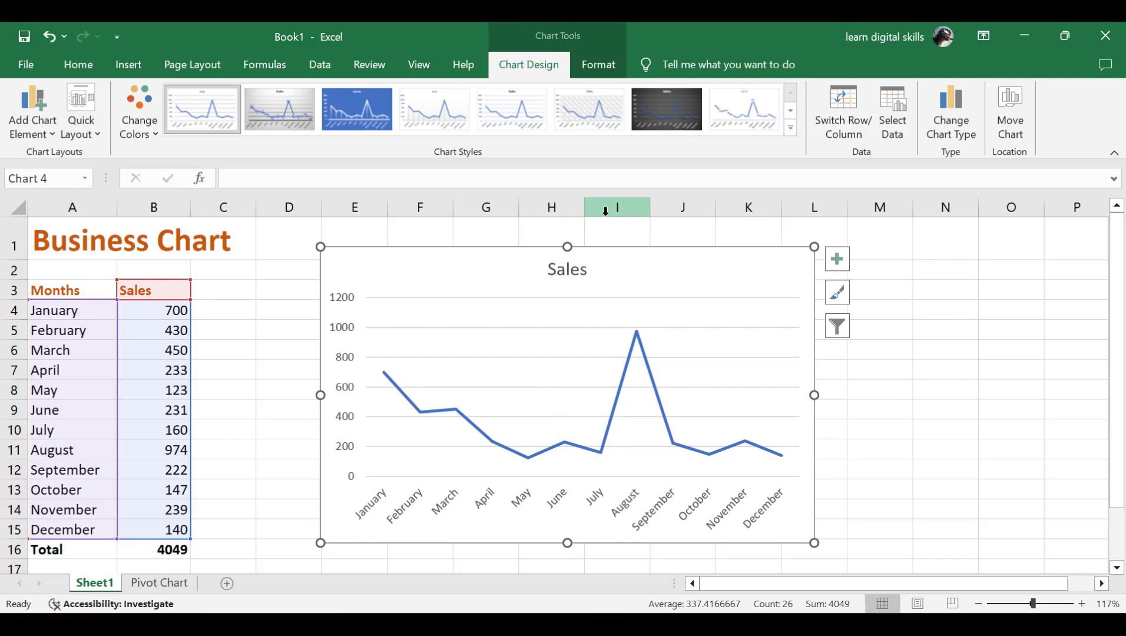
key(Delete)
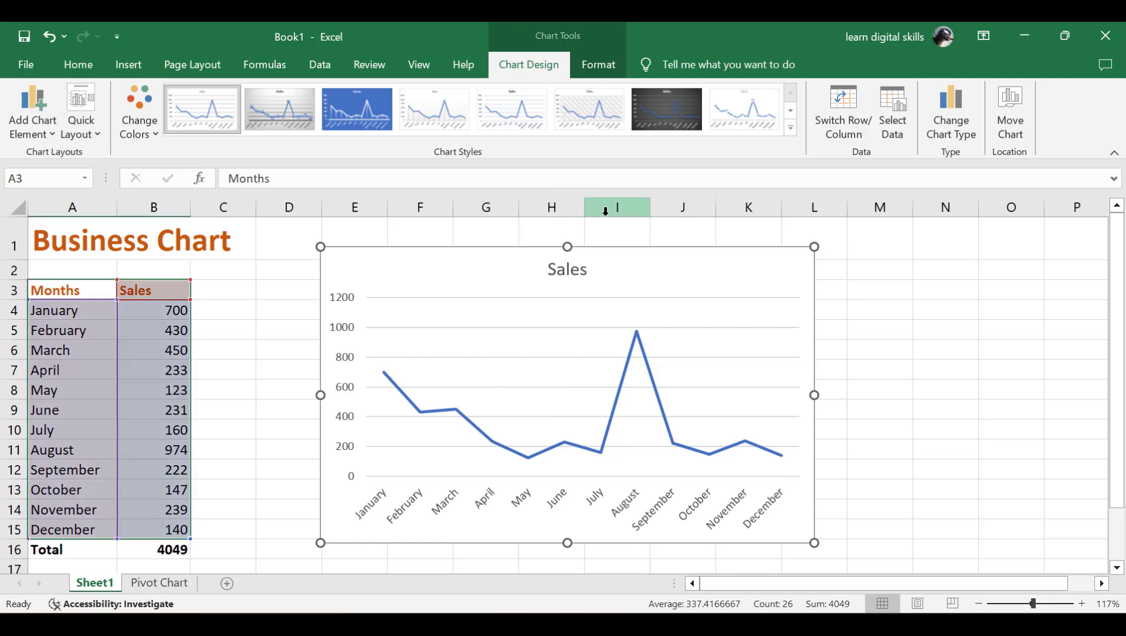
click(135, 66)
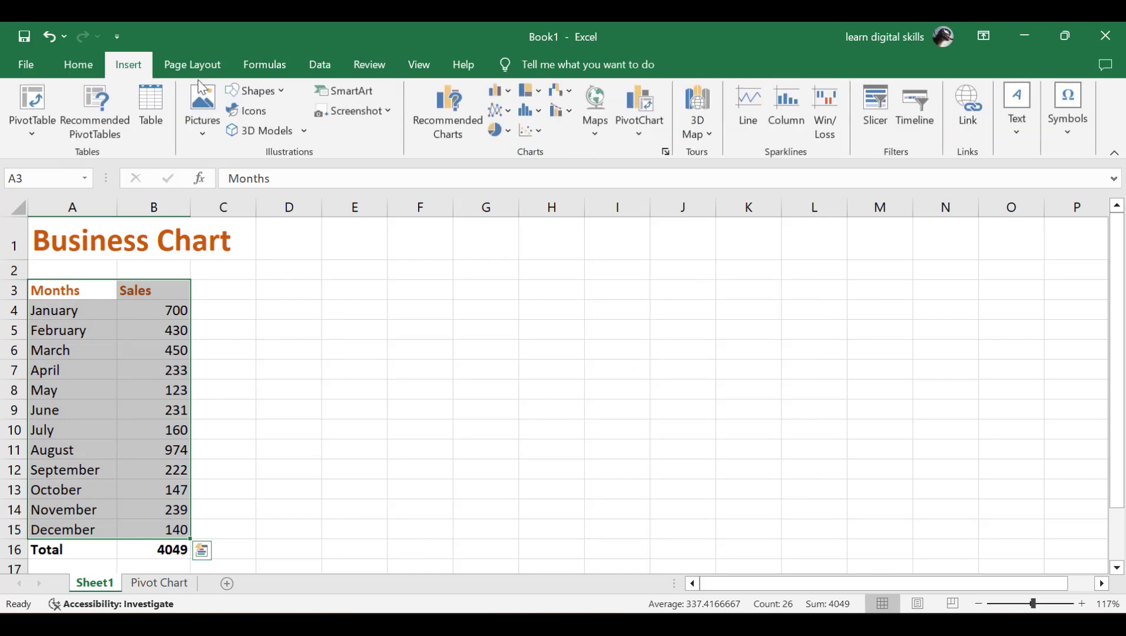
click(536, 113)
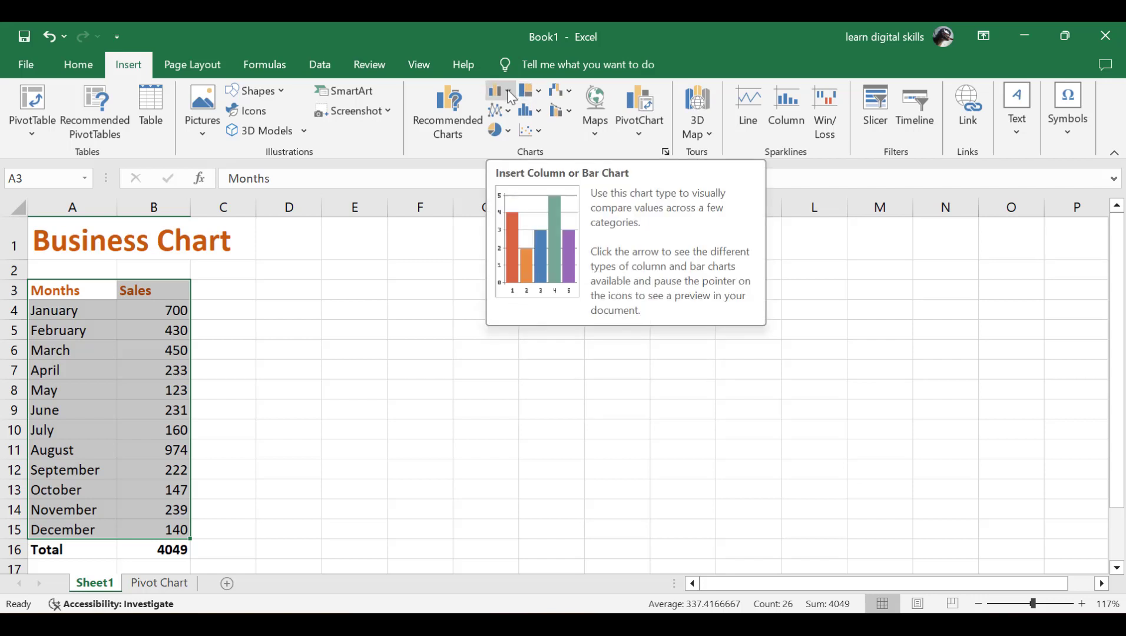
click(507, 91)
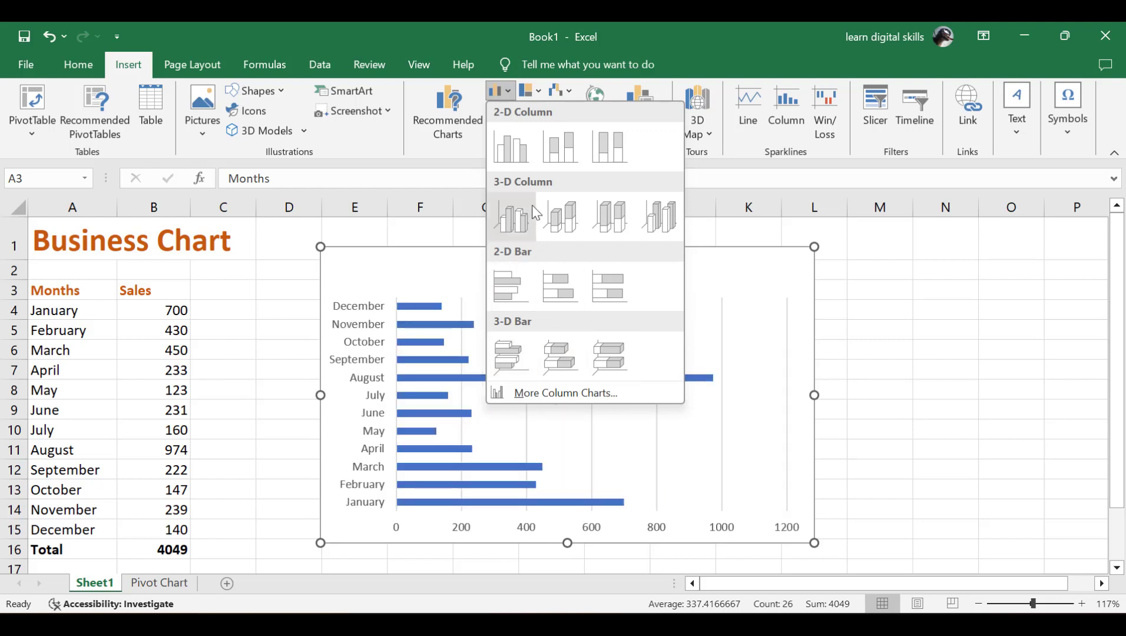
click(552, 142)
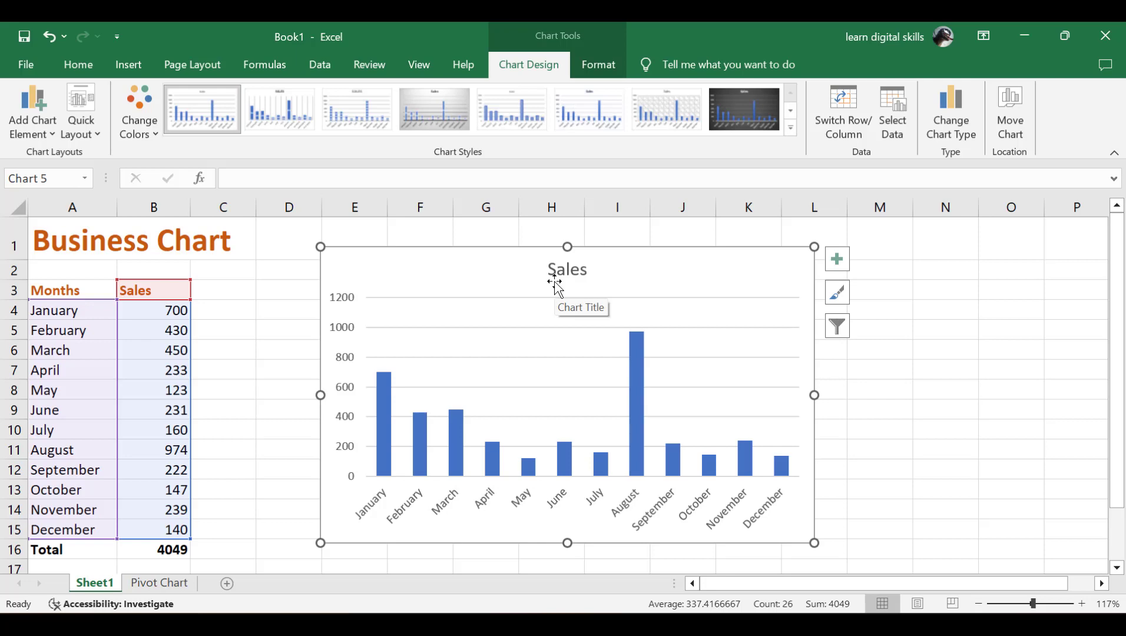
key(Delete)
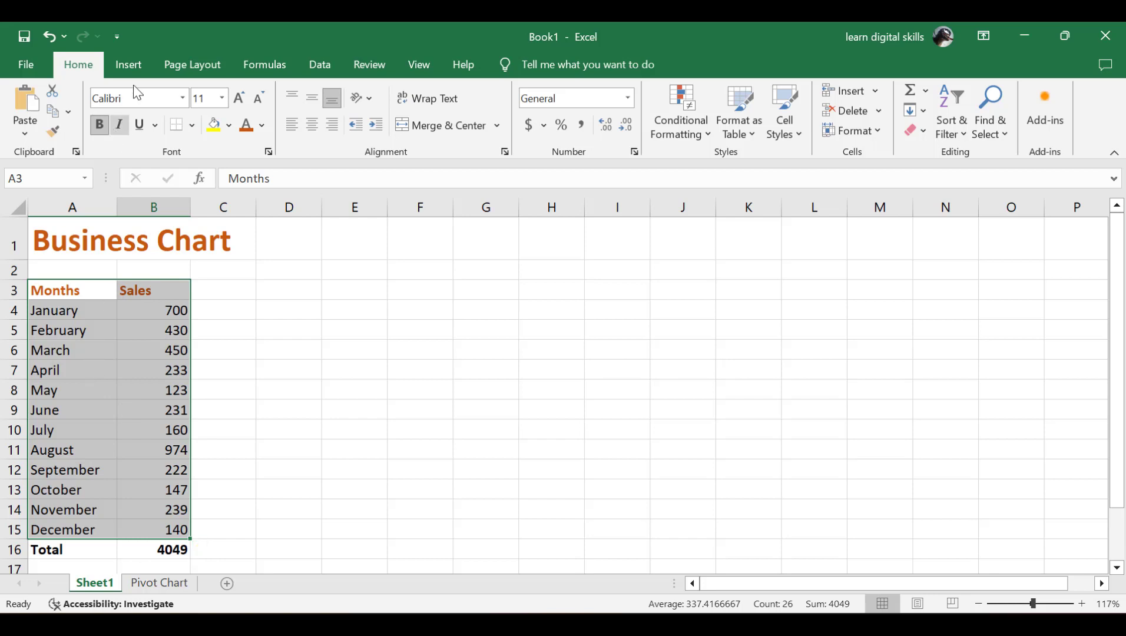
Step: Preview the Pie, Line and Statistical chart types, then view Recommended Charts for the sales data
click(134, 64)
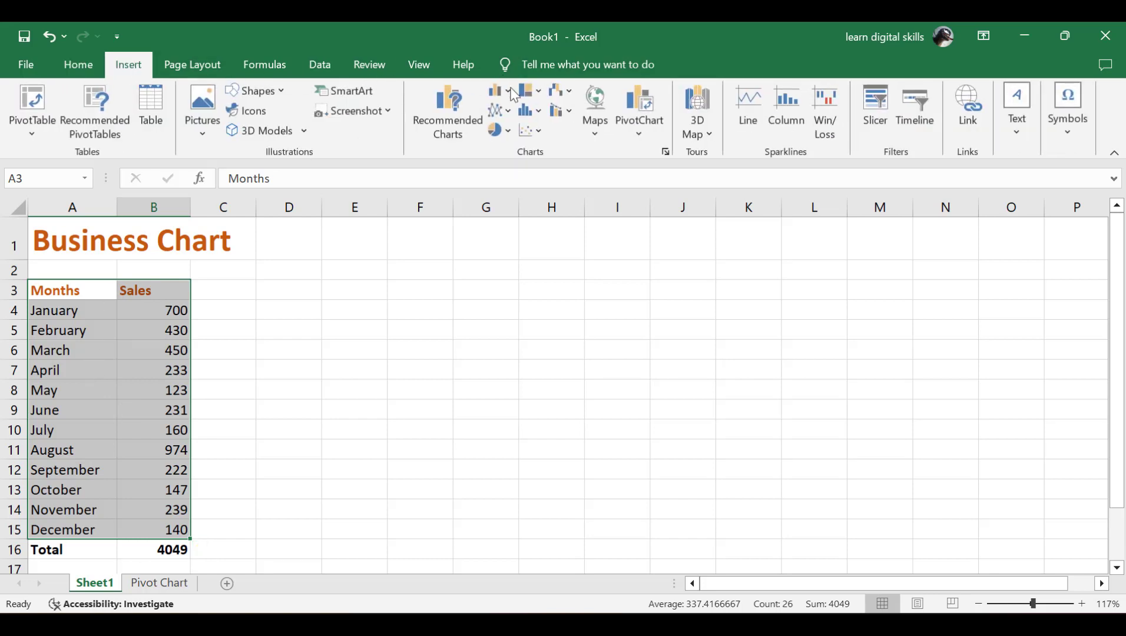
click(509, 132)
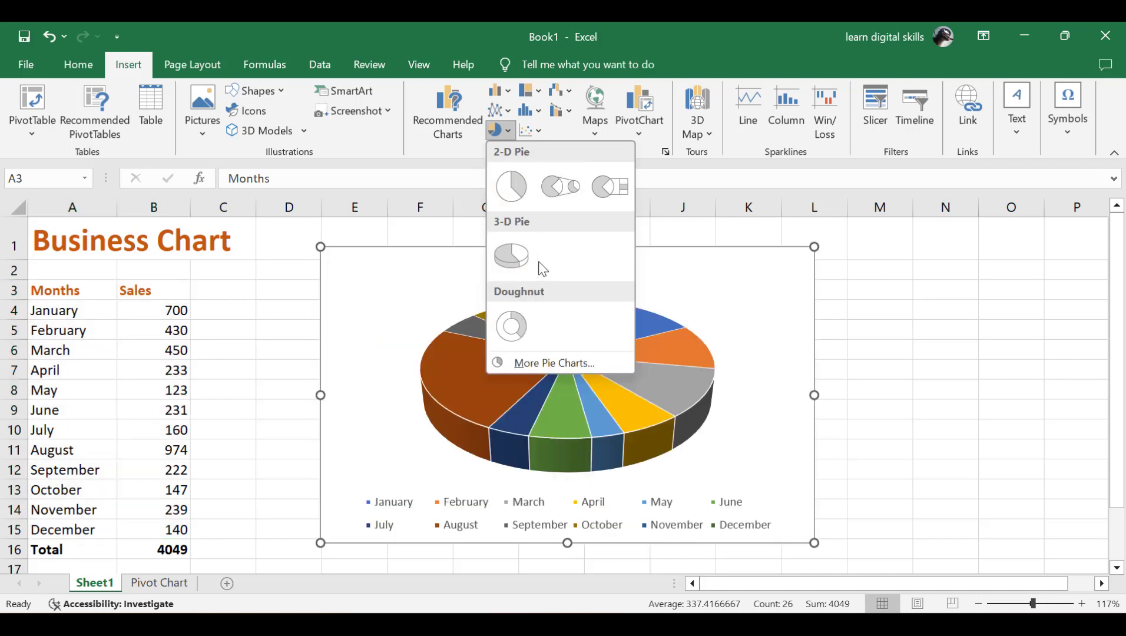
click(508, 112)
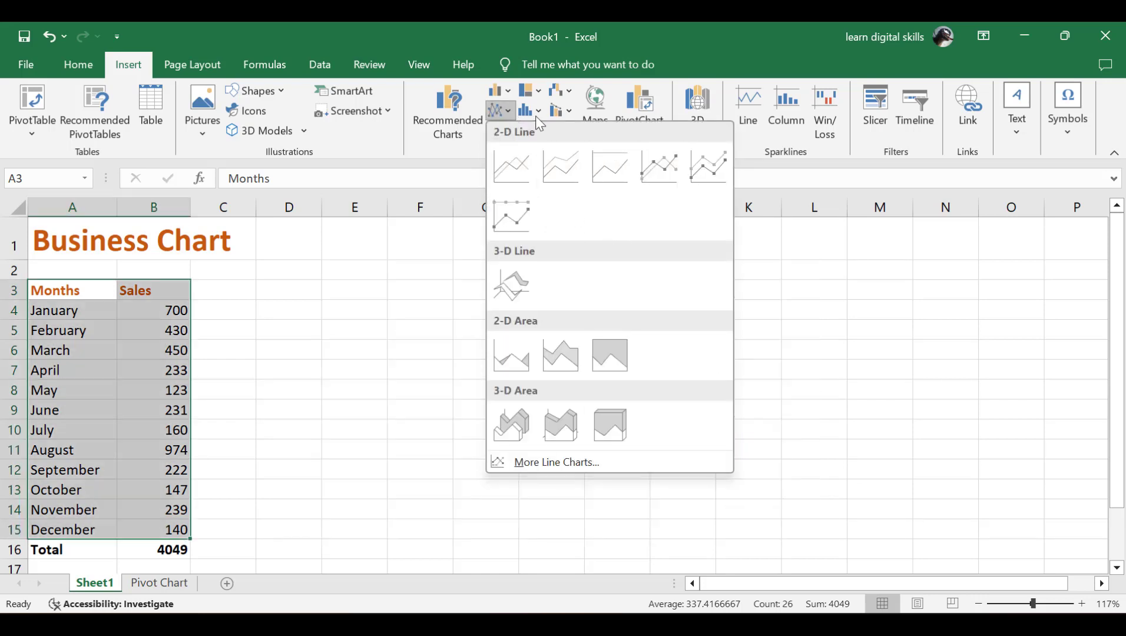
click(536, 111)
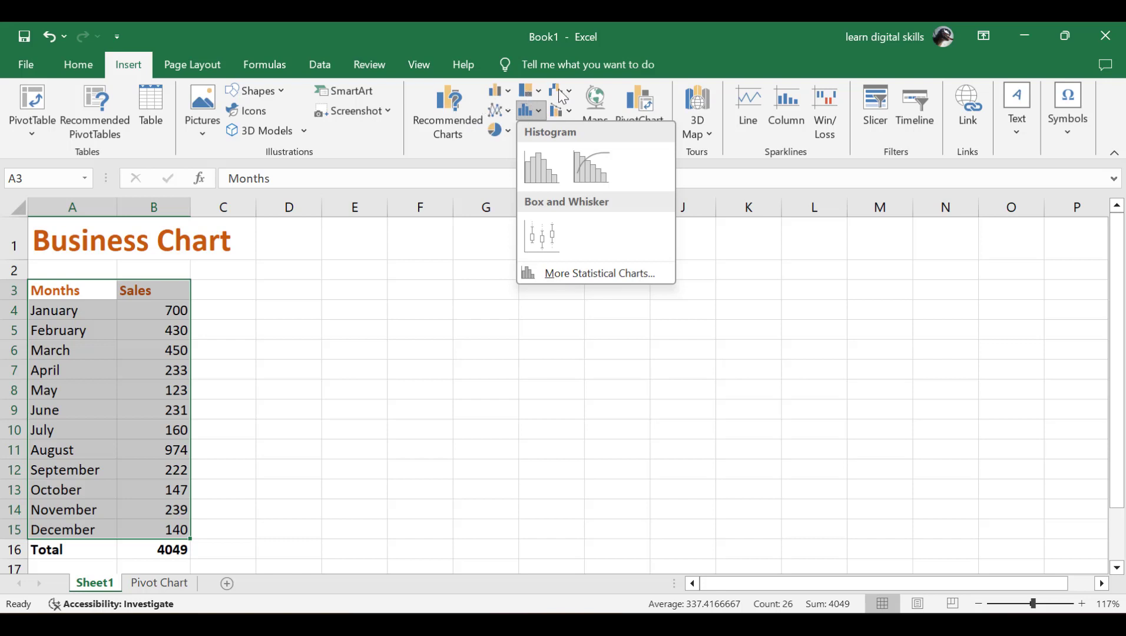
click(459, 116)
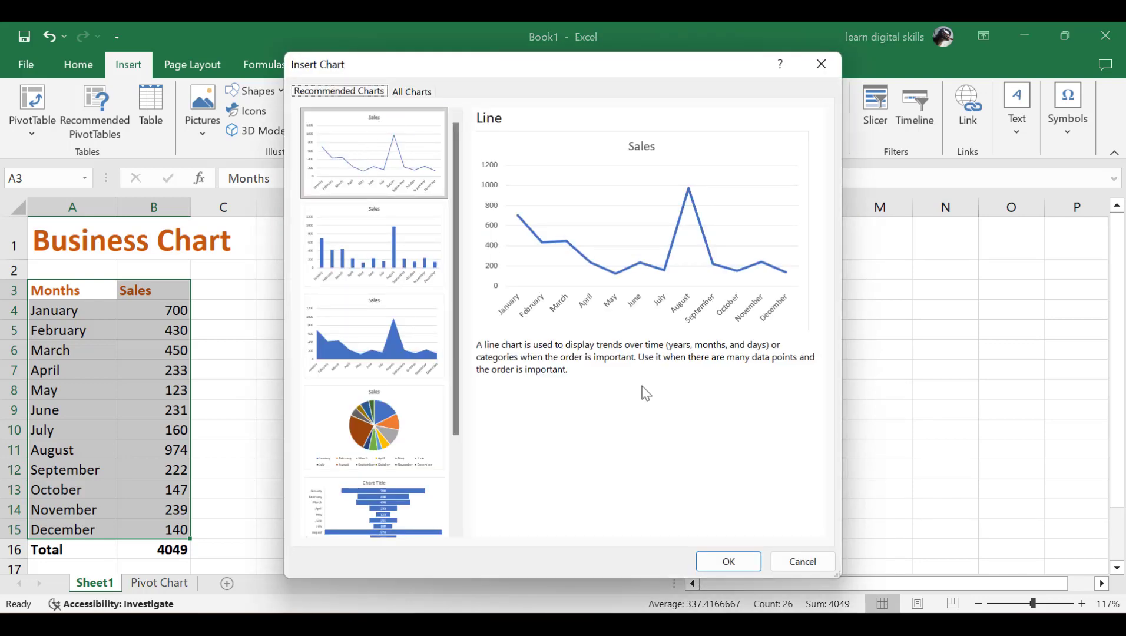
Step: Insert the recommended Sales line chart beside the table and return to cell B4
click(727, 561)
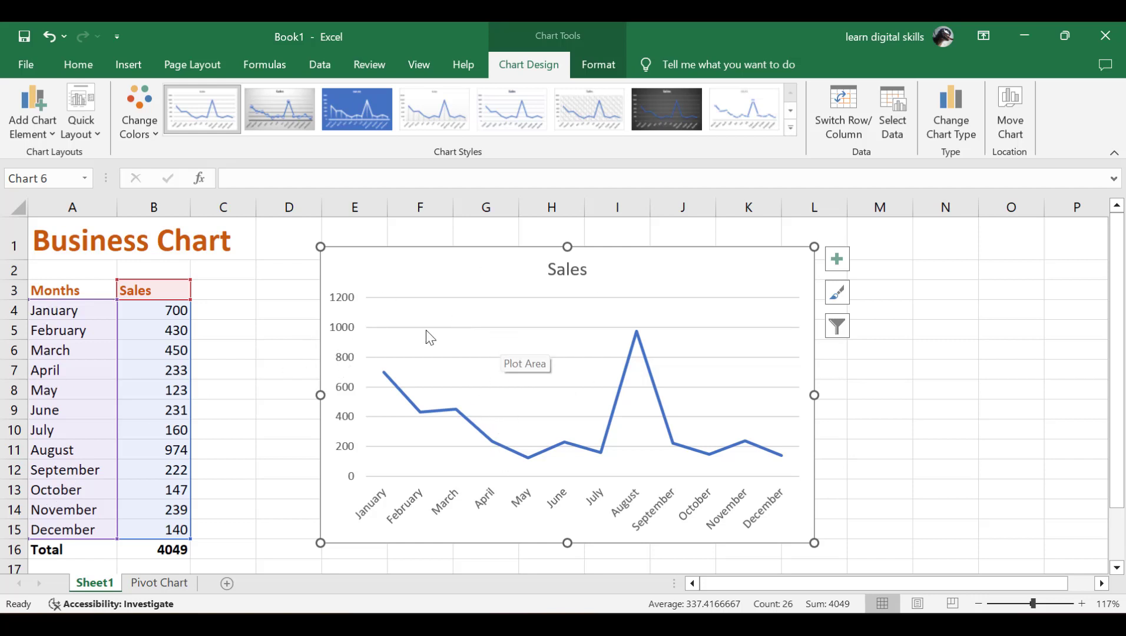
click(156, 315)
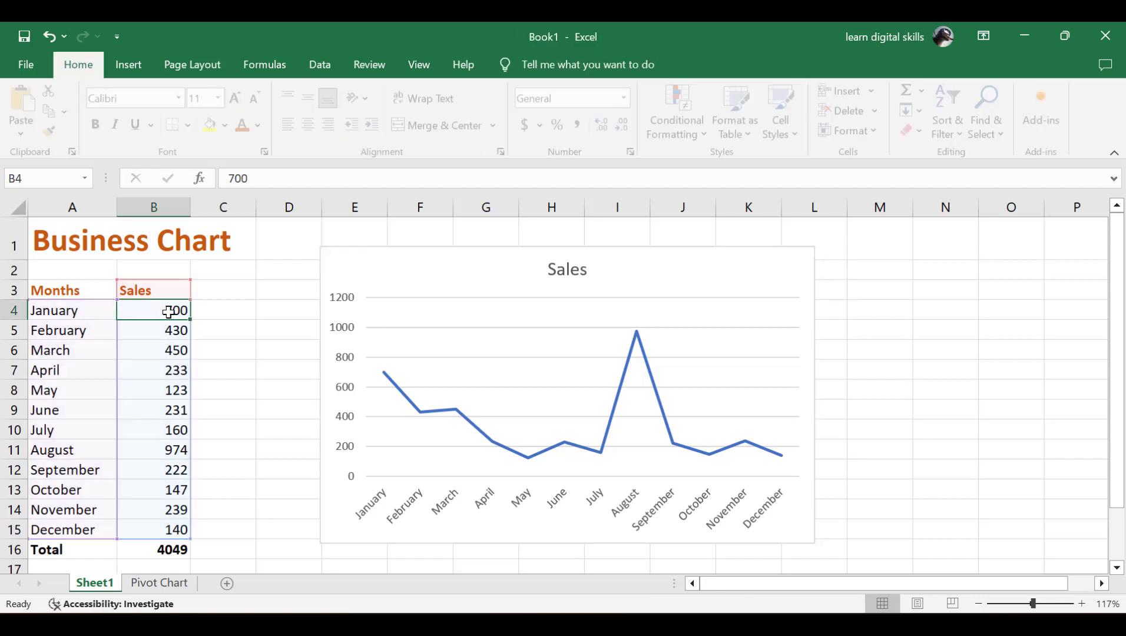
Step: Change January's sales from 700 to 500 and June's from 231 to 700
double_click(171, 310)
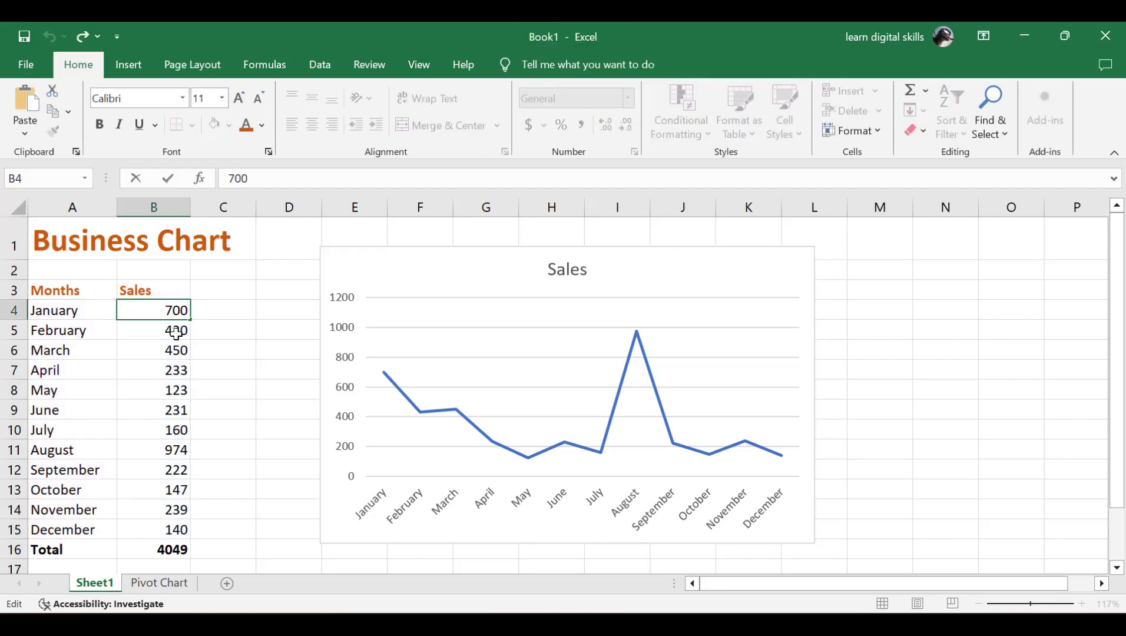
key(BackSpace)
text(5)
key(Return)
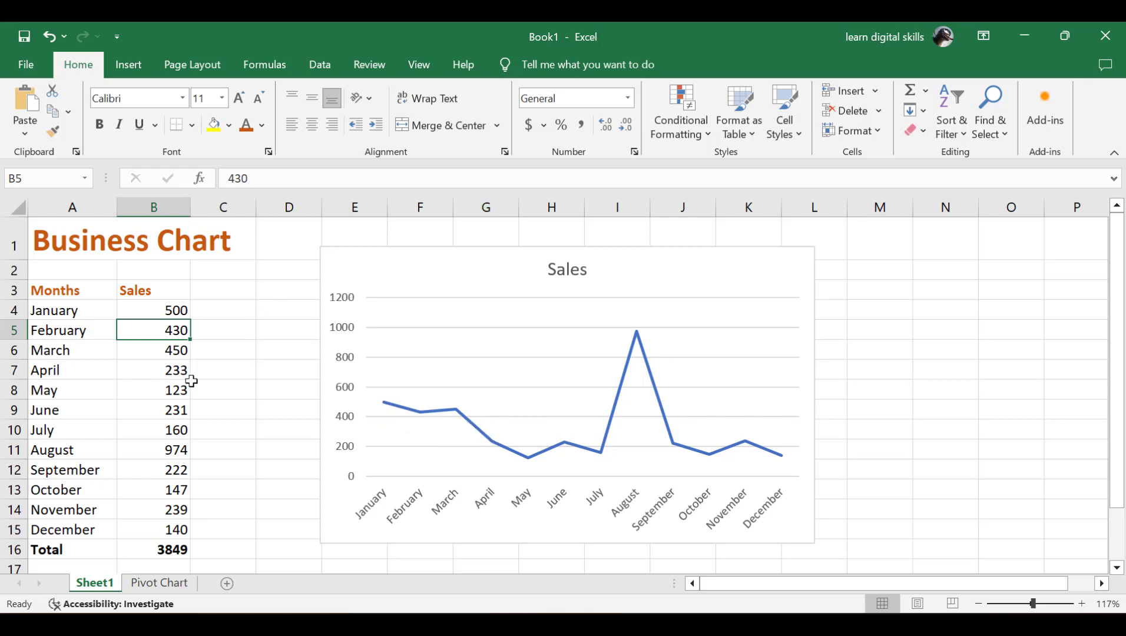
double_click(171, 408)
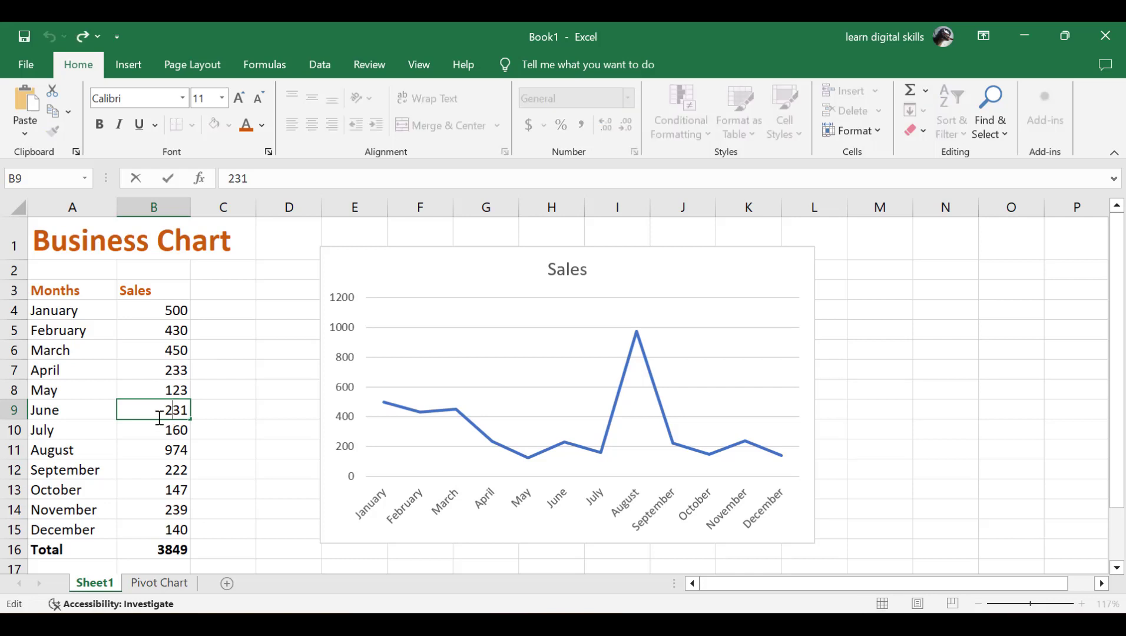
double_click(154, 415)
text(700)
click(162, 449)
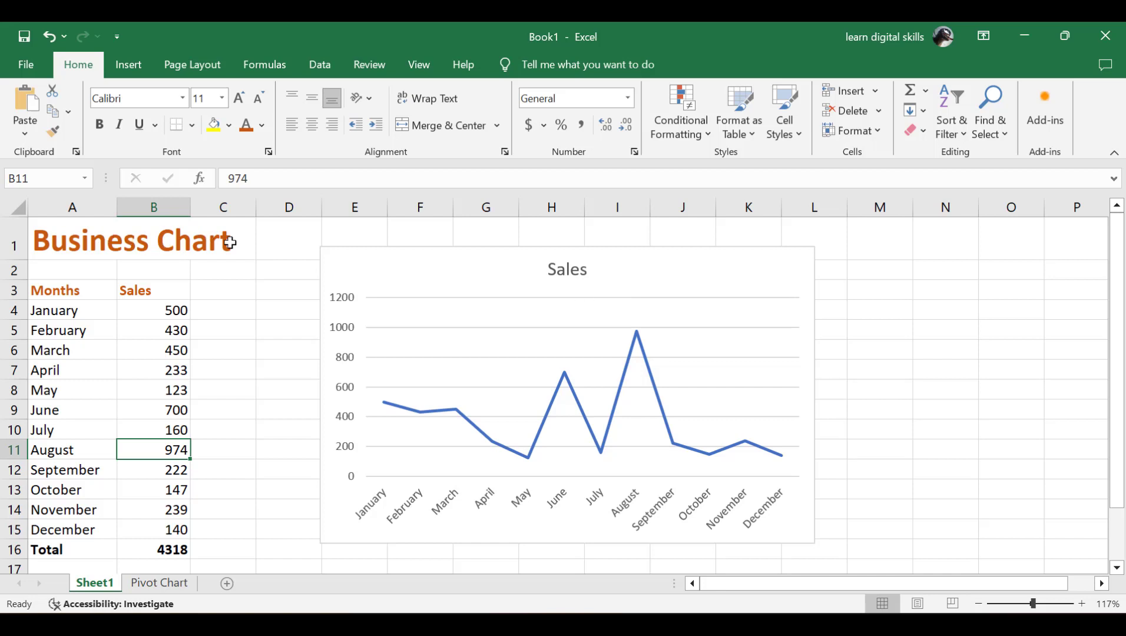
Step: Rename the chart title from Sales to 'Business Chart', then deselect the chart
click(567, 270)
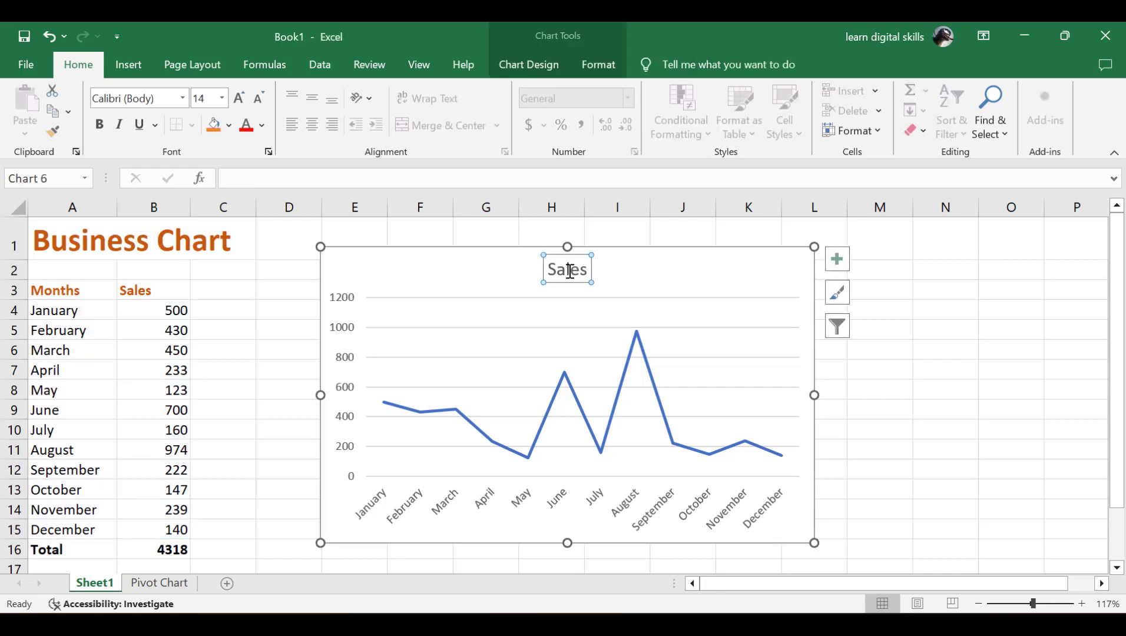
click(566, 272)
double_click(568, 273)
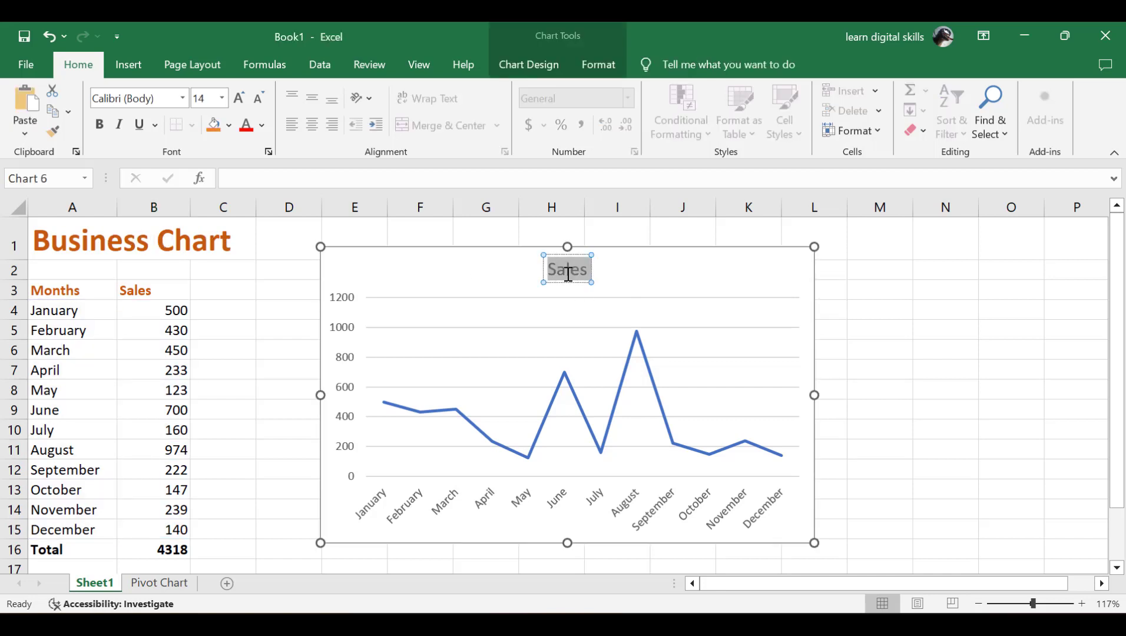
text(Bu)
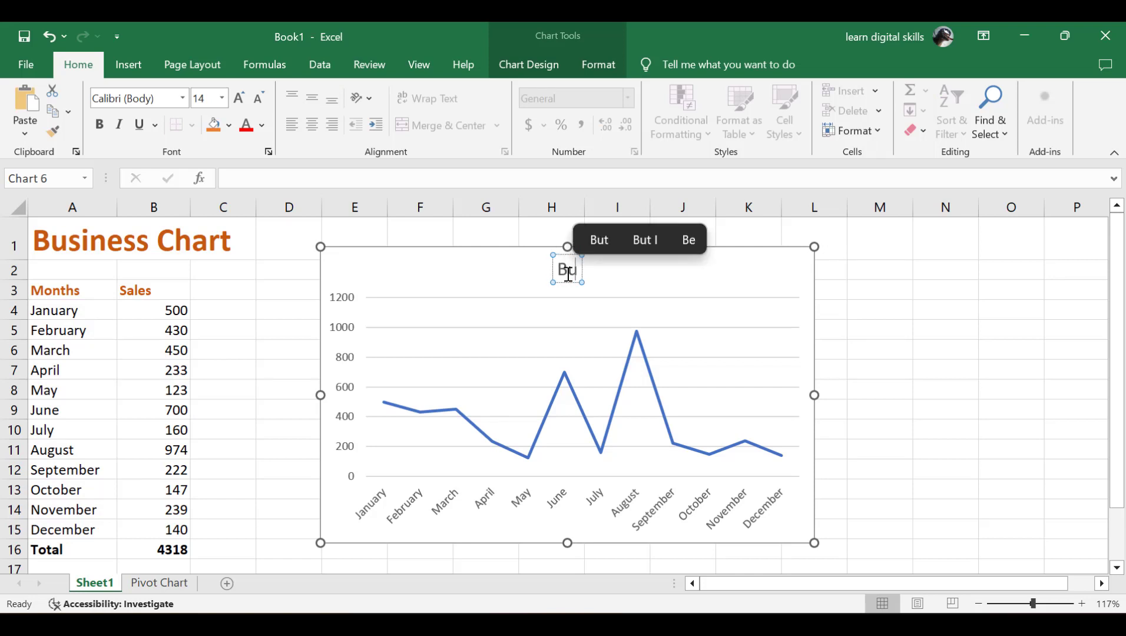
text(siness)
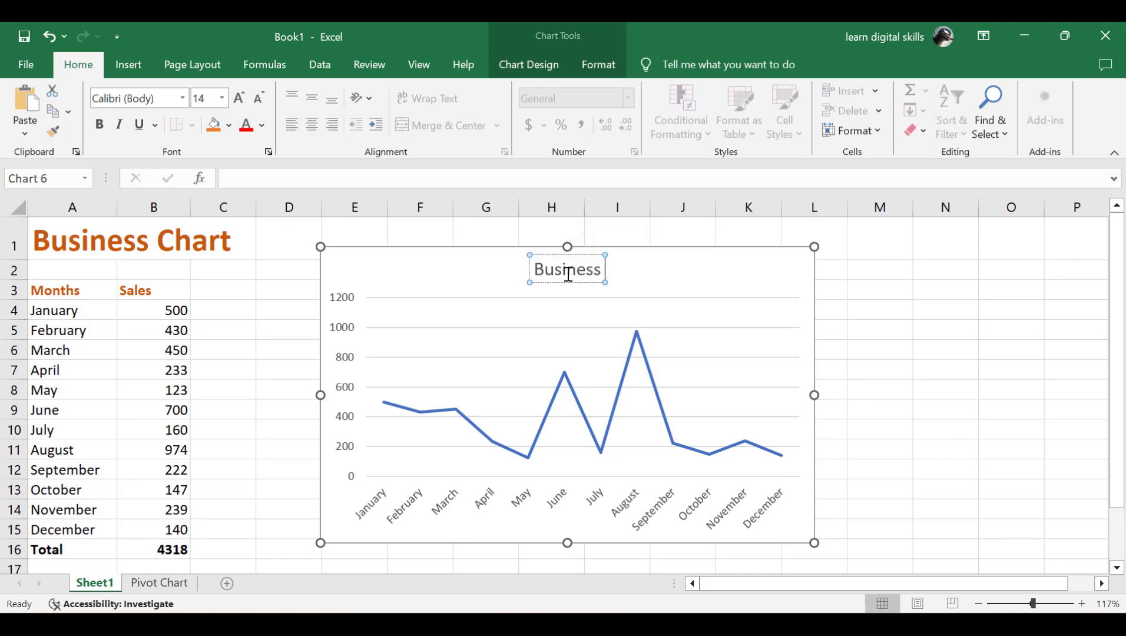
text( Chart)
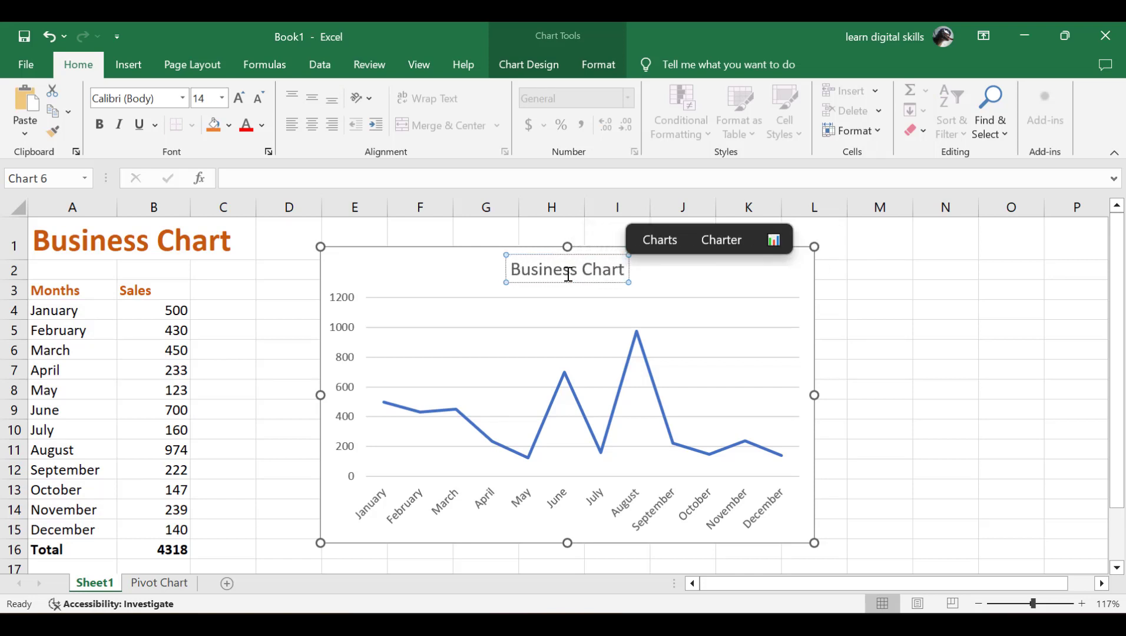
click(239, 316)
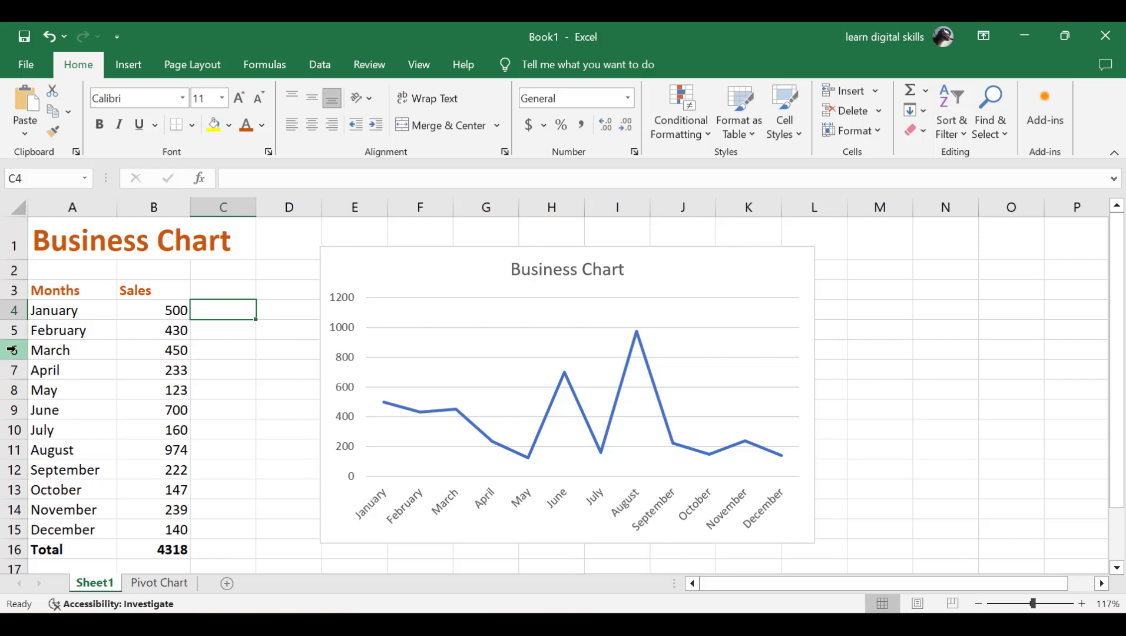
click(49, 310)
drag(49, 309, 167, 352)
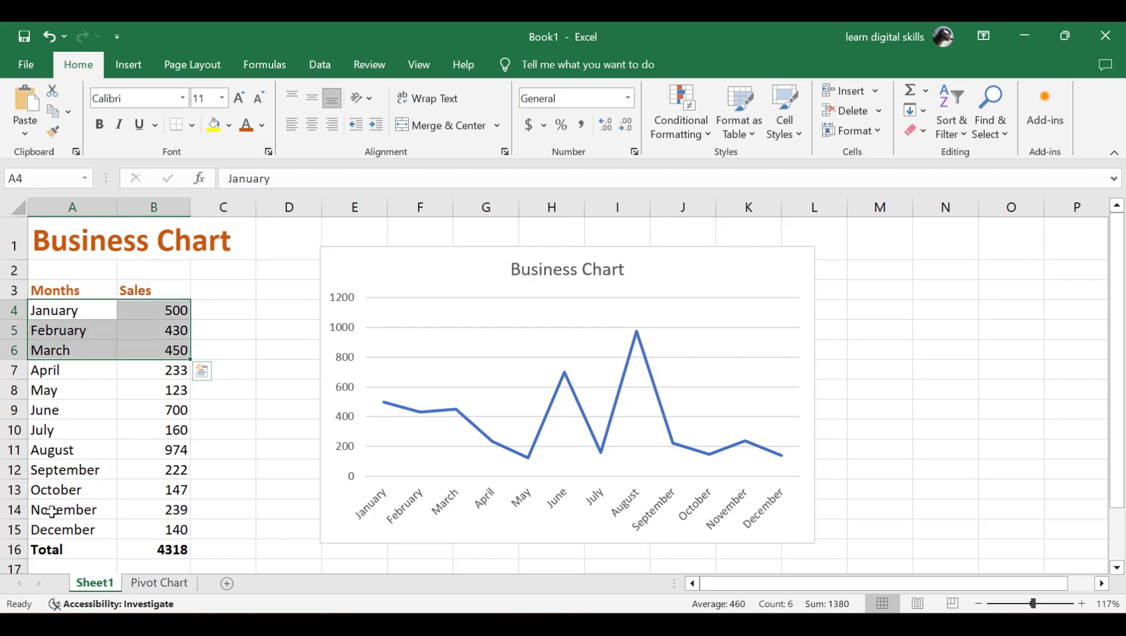
click(51, 490)
drag(51, 491, 92, 508)
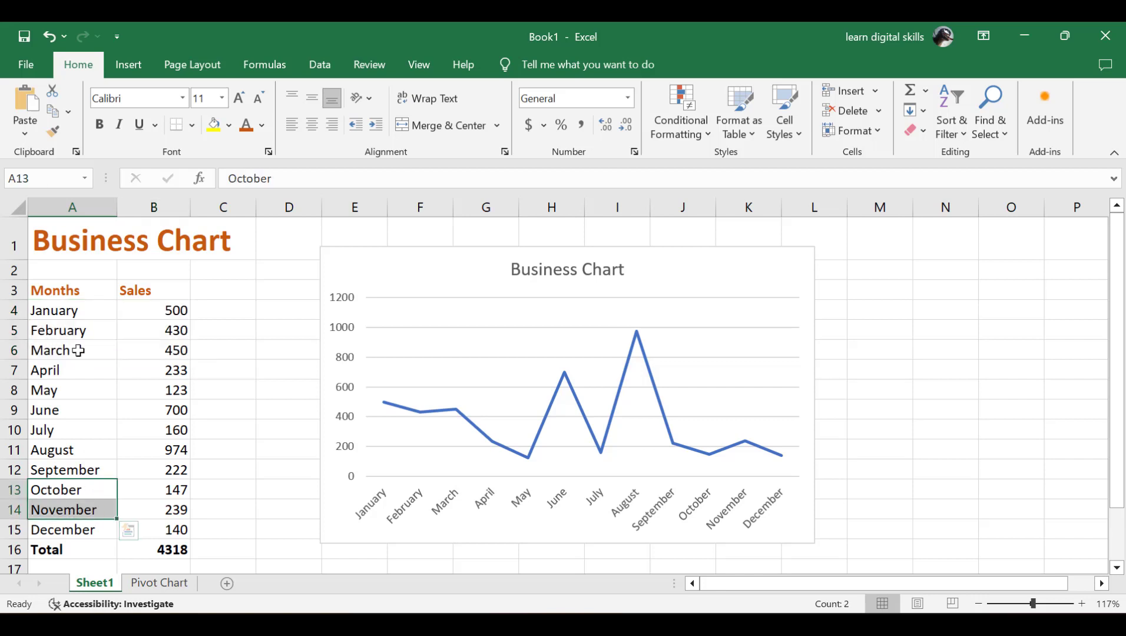
drag(48, 307, 174, 348)
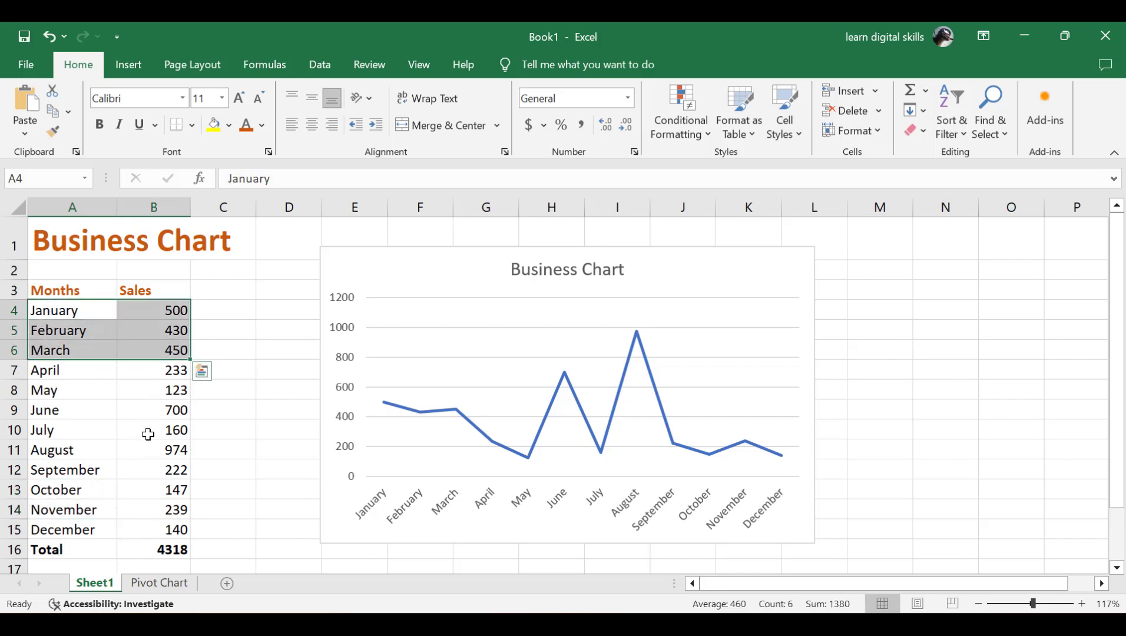
drag(54, 490, 168, 530)
key(Return)
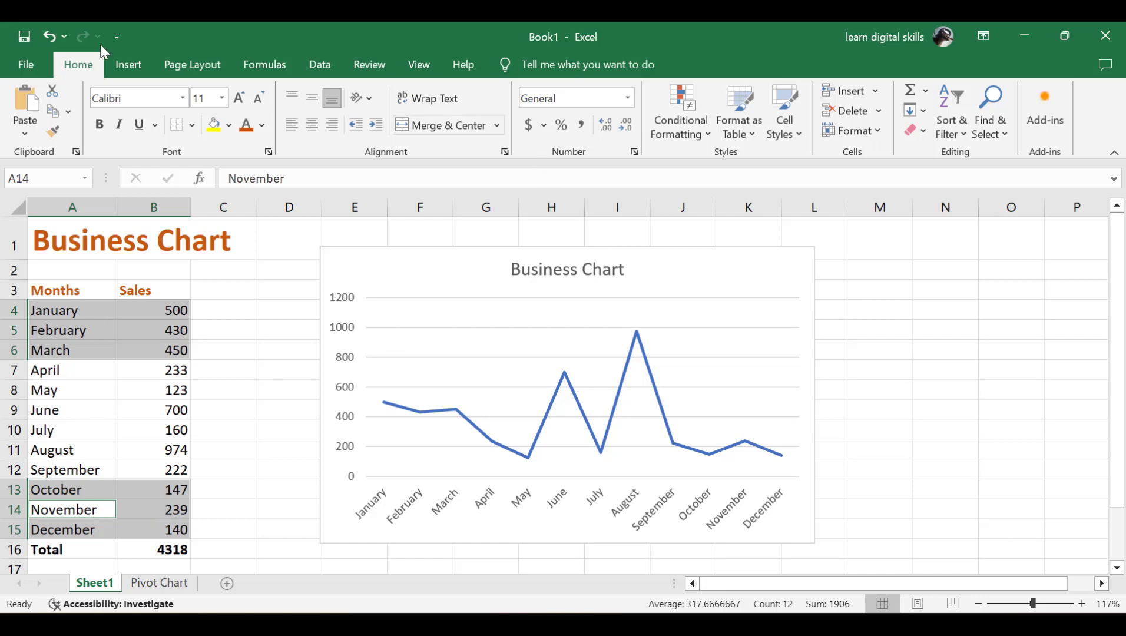
click(120, 65)
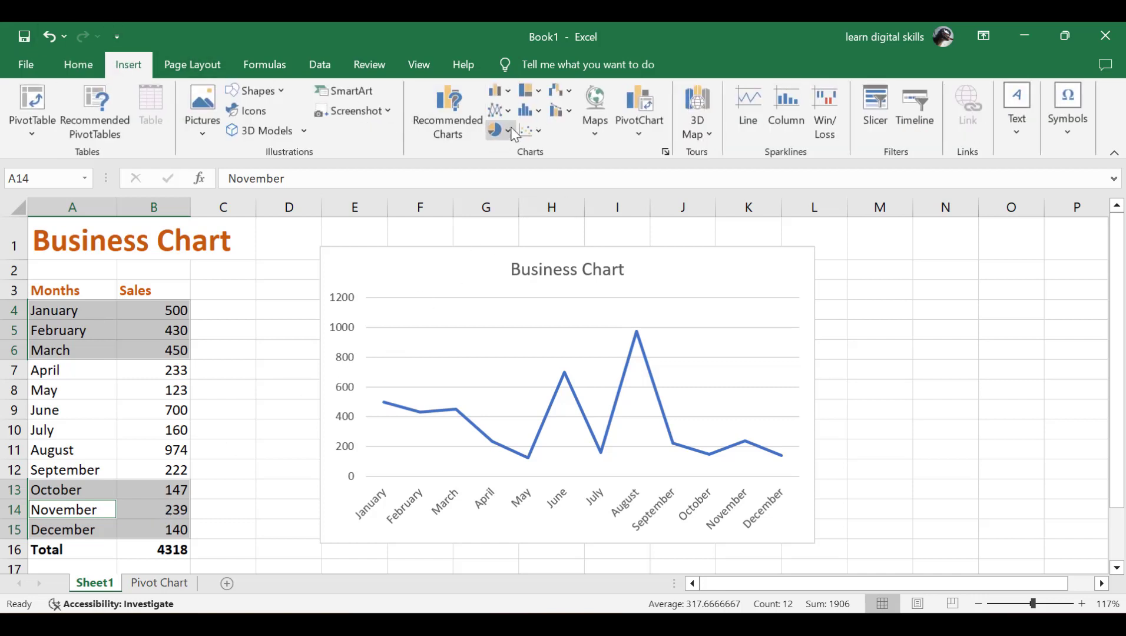
click(506, 95)
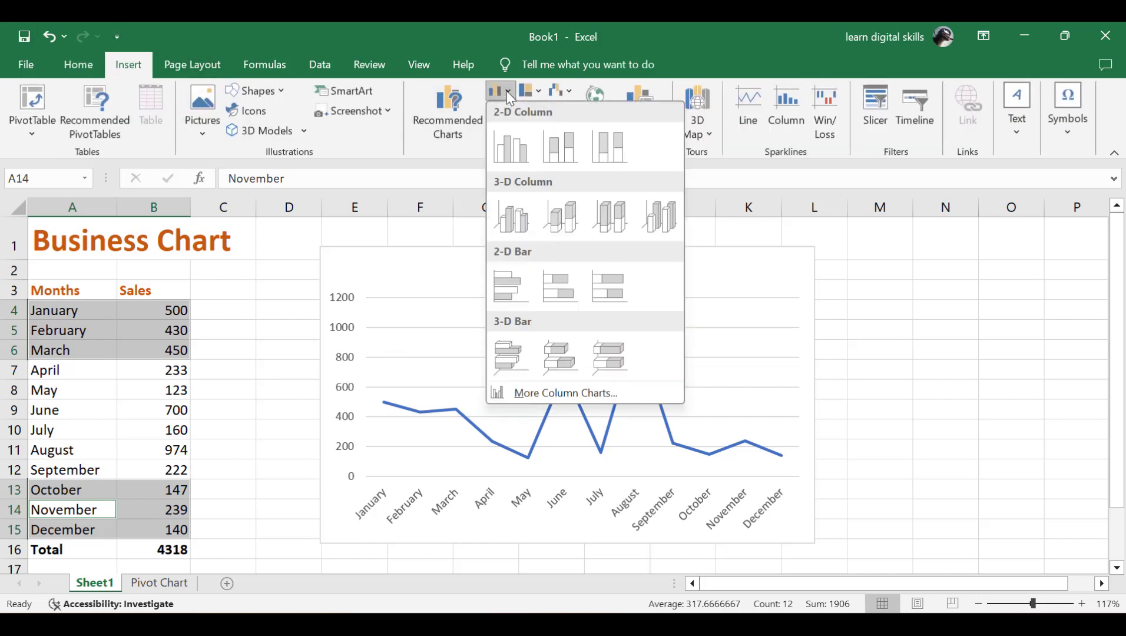
click(511, 147)
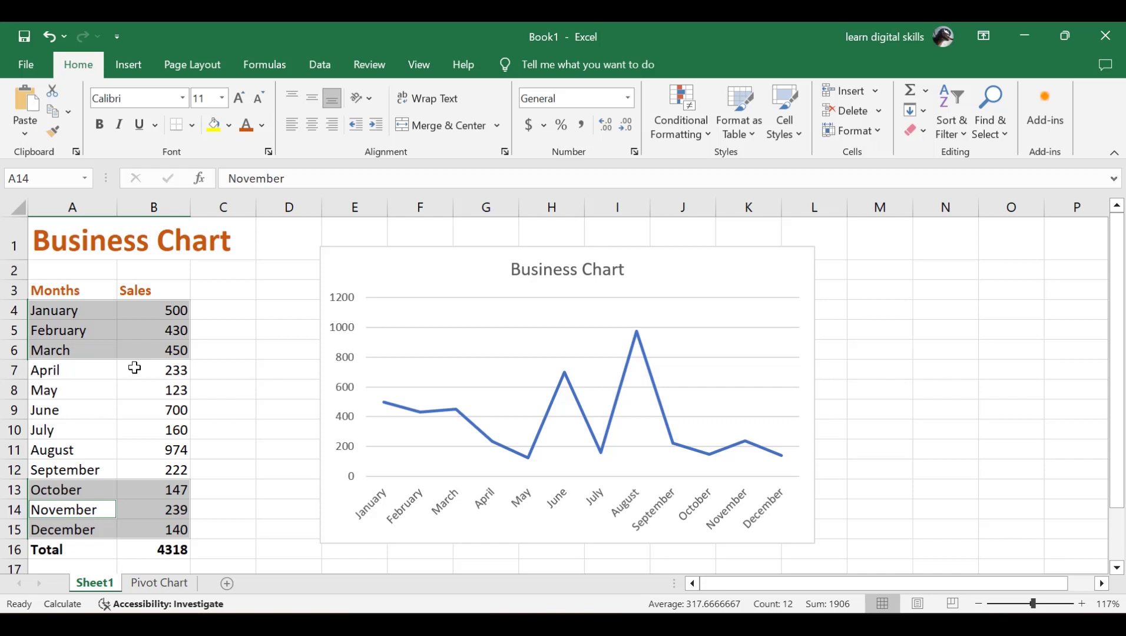
Step: Bring up the chart type choices for the Business Chart line chart
click(357, 272)
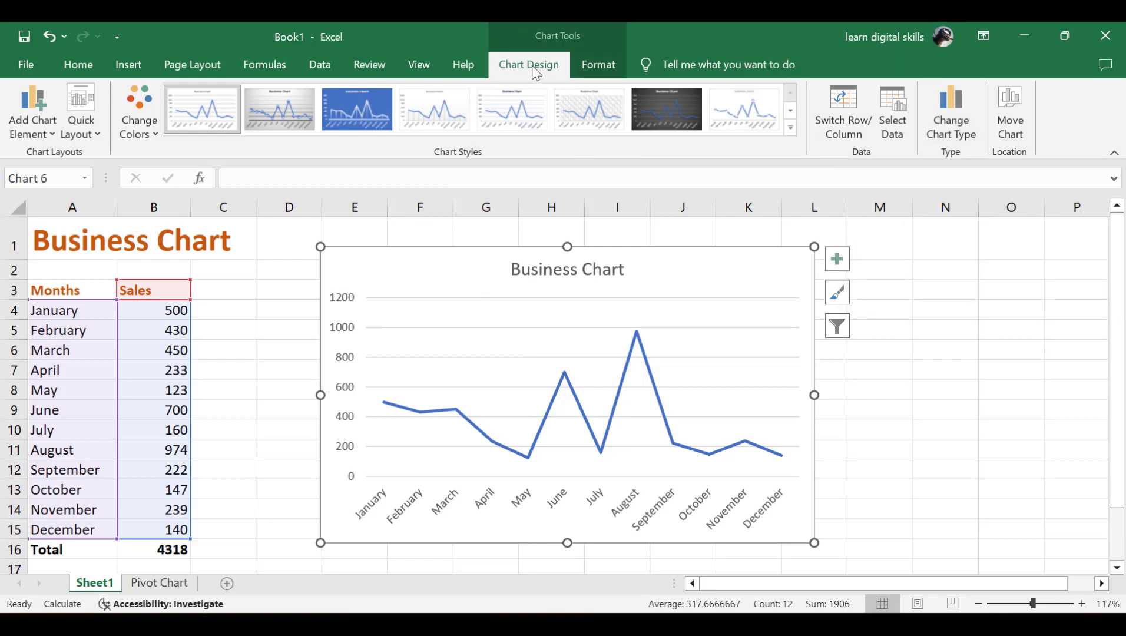
click(950, 114)
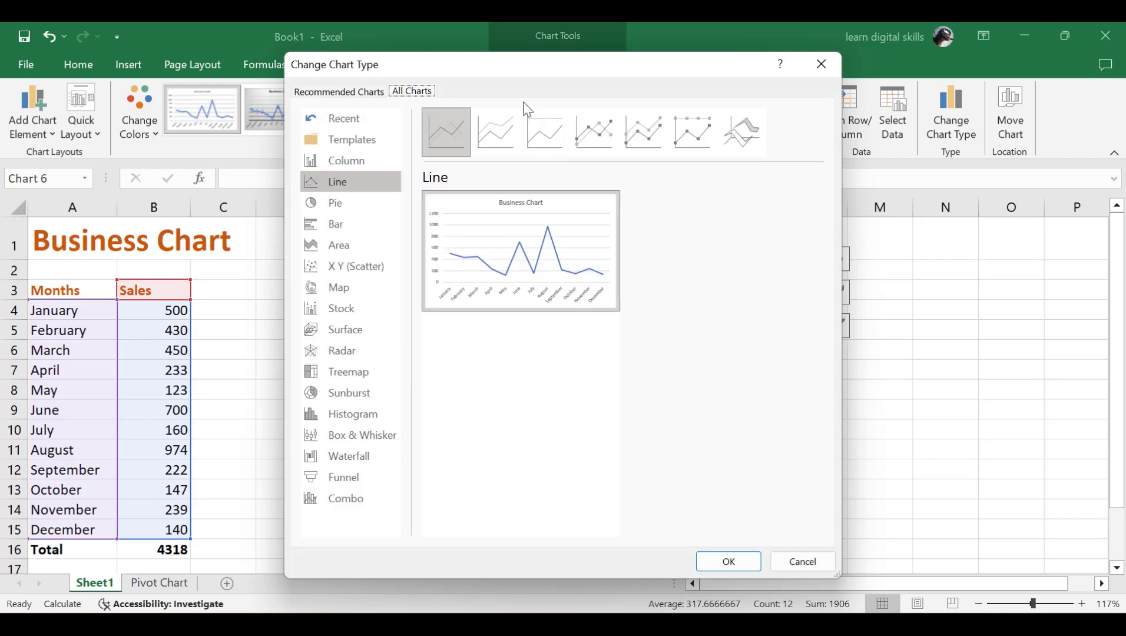
Step: Preview stacked, 100% stacked and pie variants, then apply Line with Markers to the chart
click(499, 128)
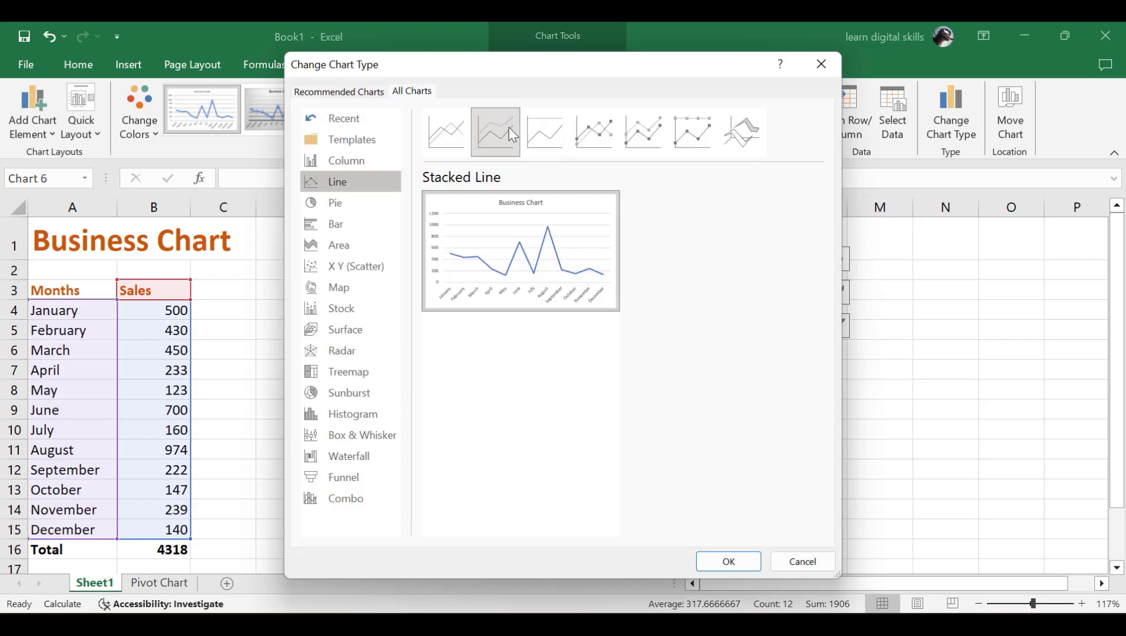
click(534, 127)
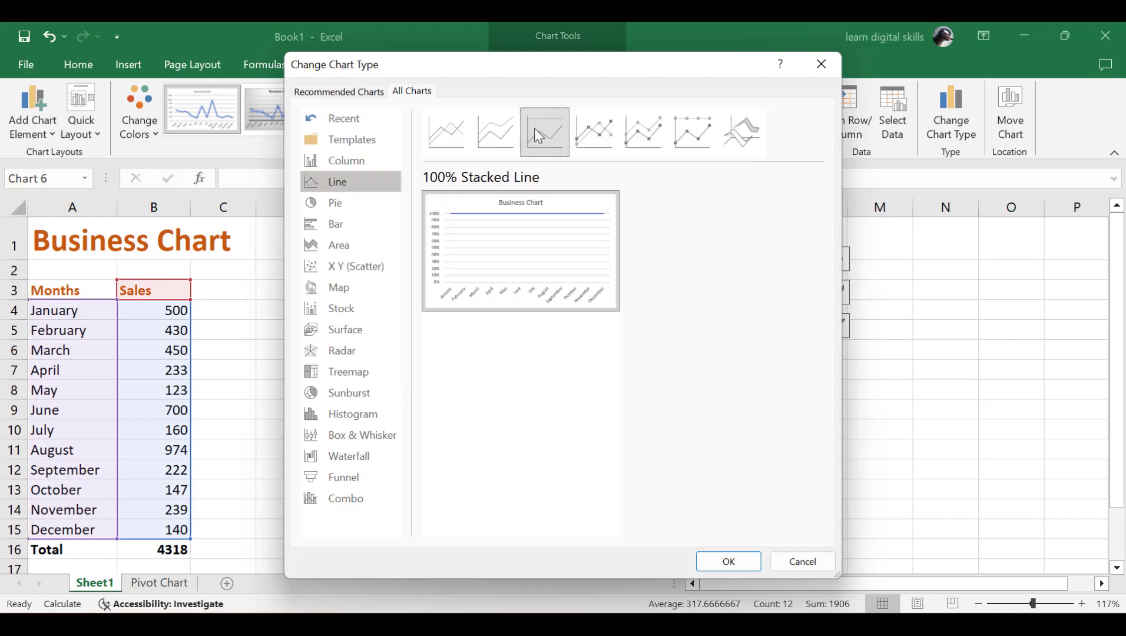
click(581, 128)
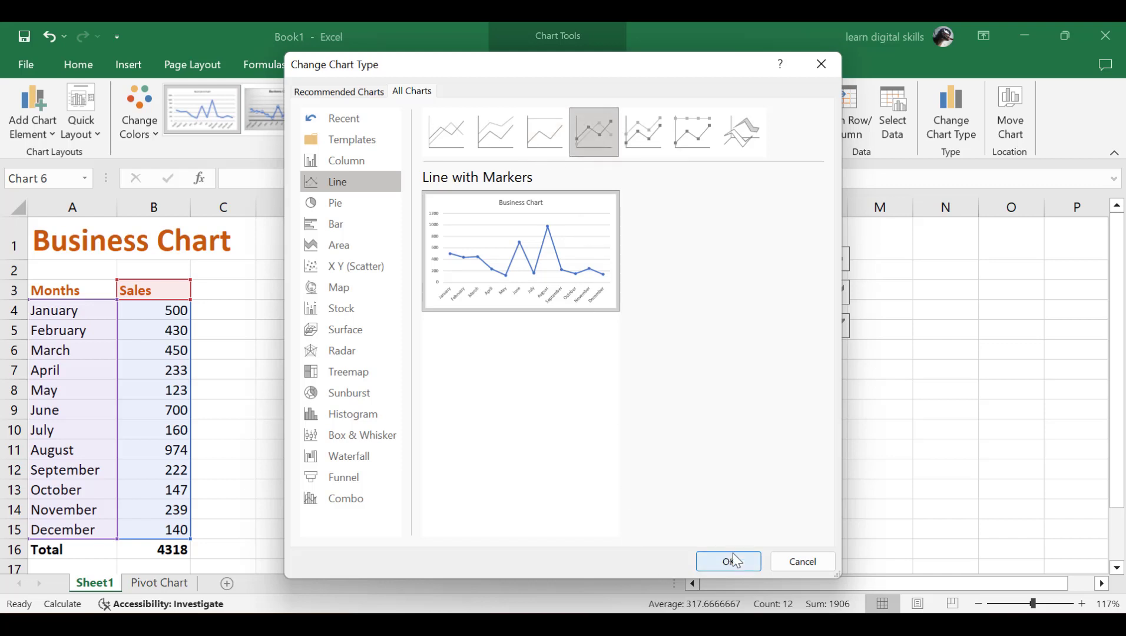
click(339, 207)
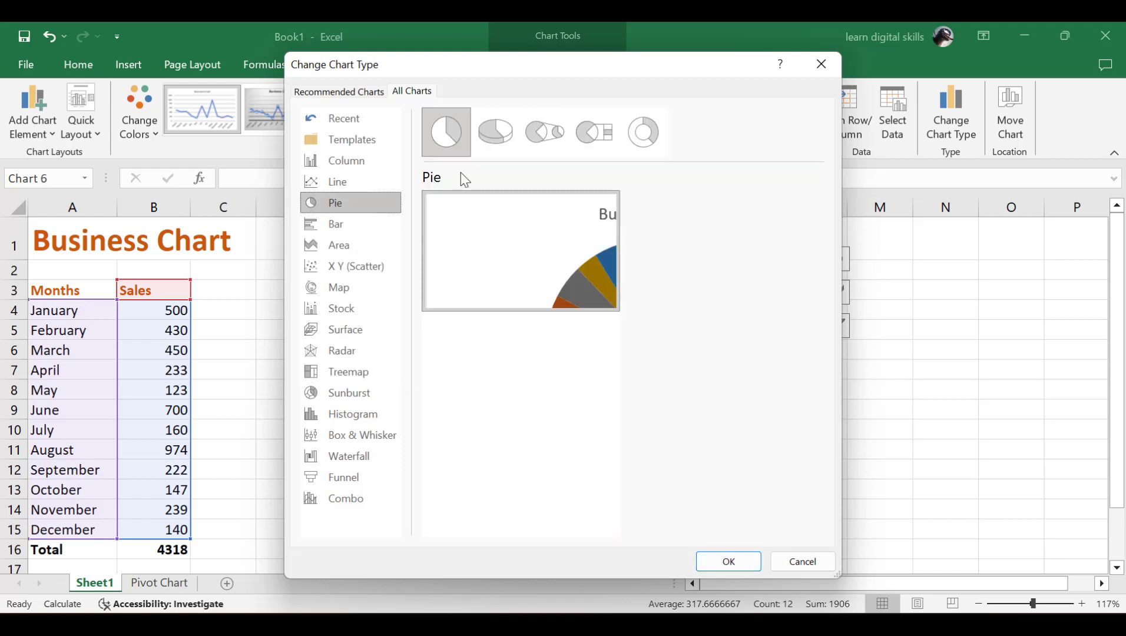
click(500, 125)
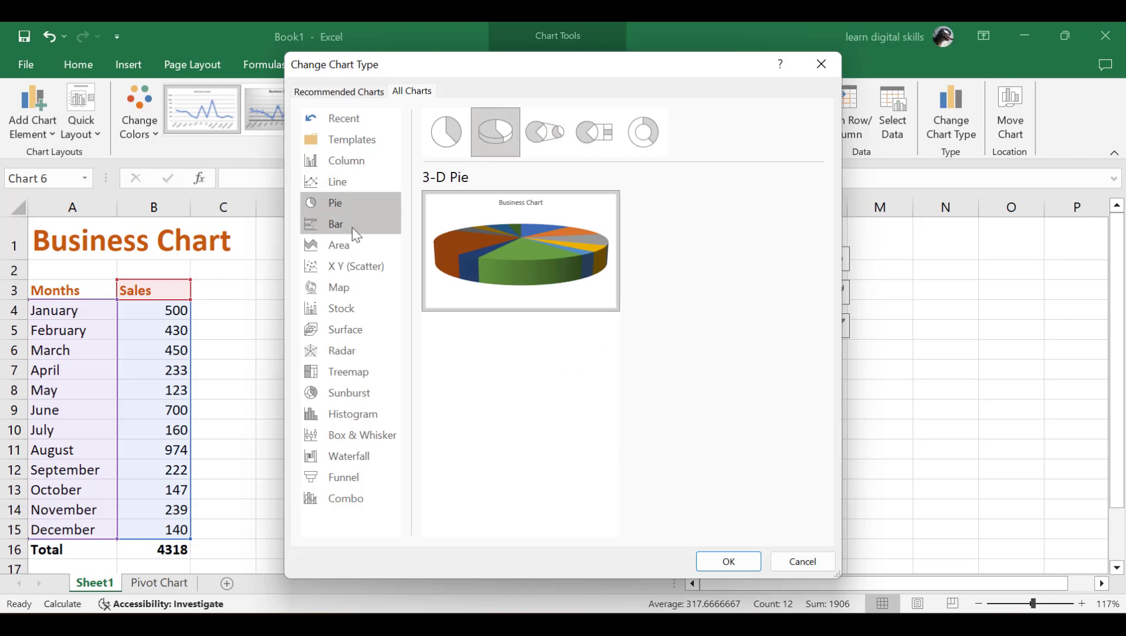
click(343, 176)
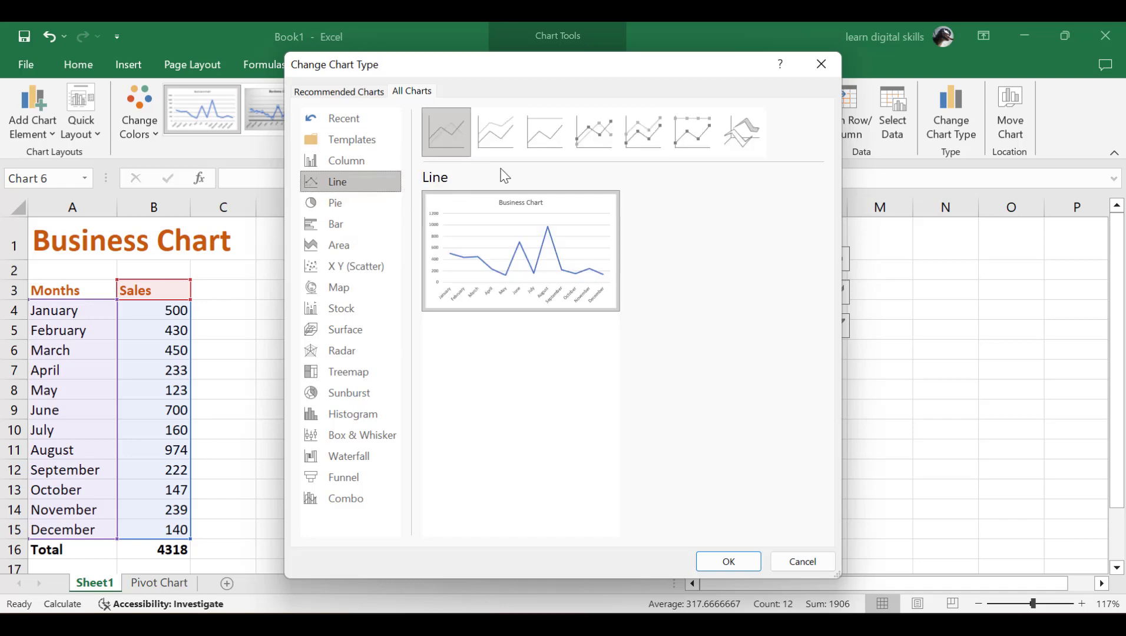
click(596, 132)
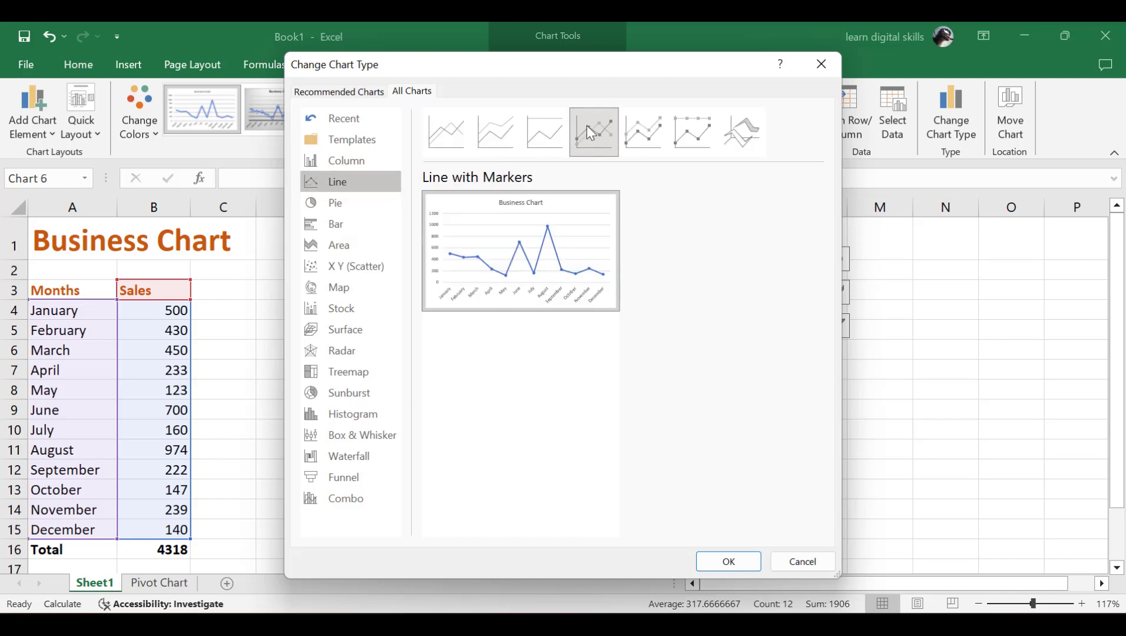
click(721, 561)
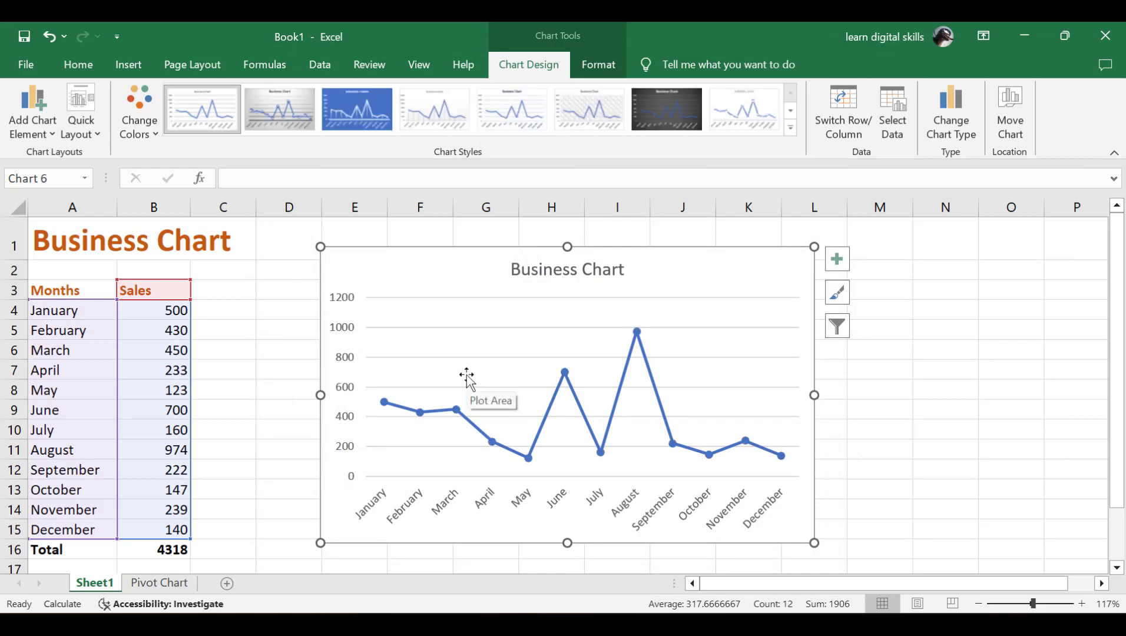
Step: Add data labels to the Business Chart showing each month's sales, e.g. 974 for August
click(273, 290)
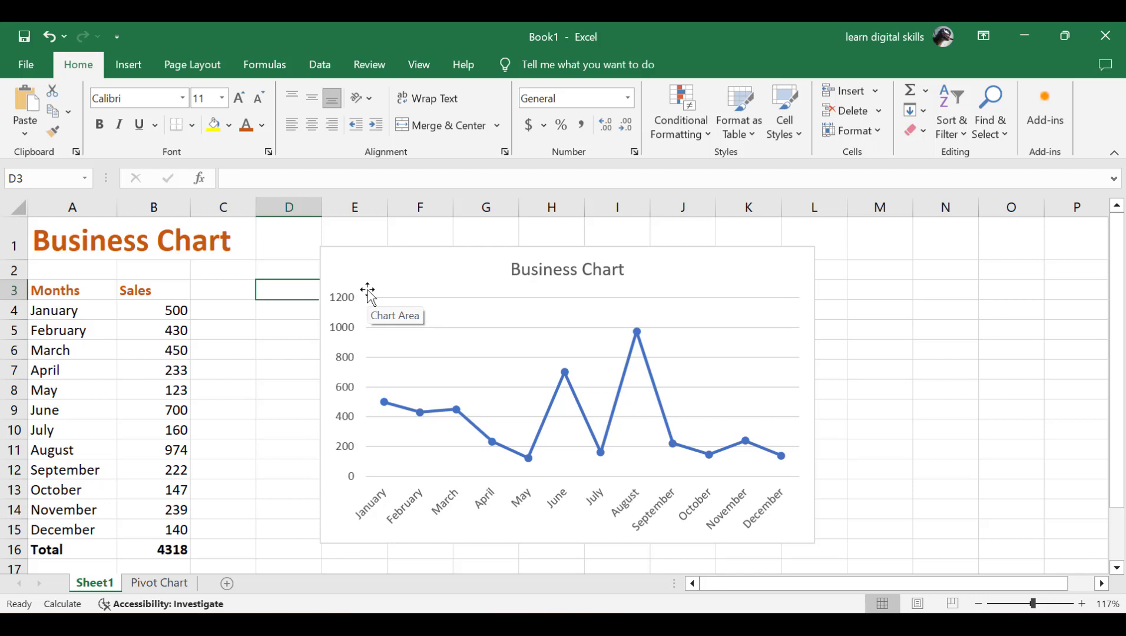
click(382, 271)
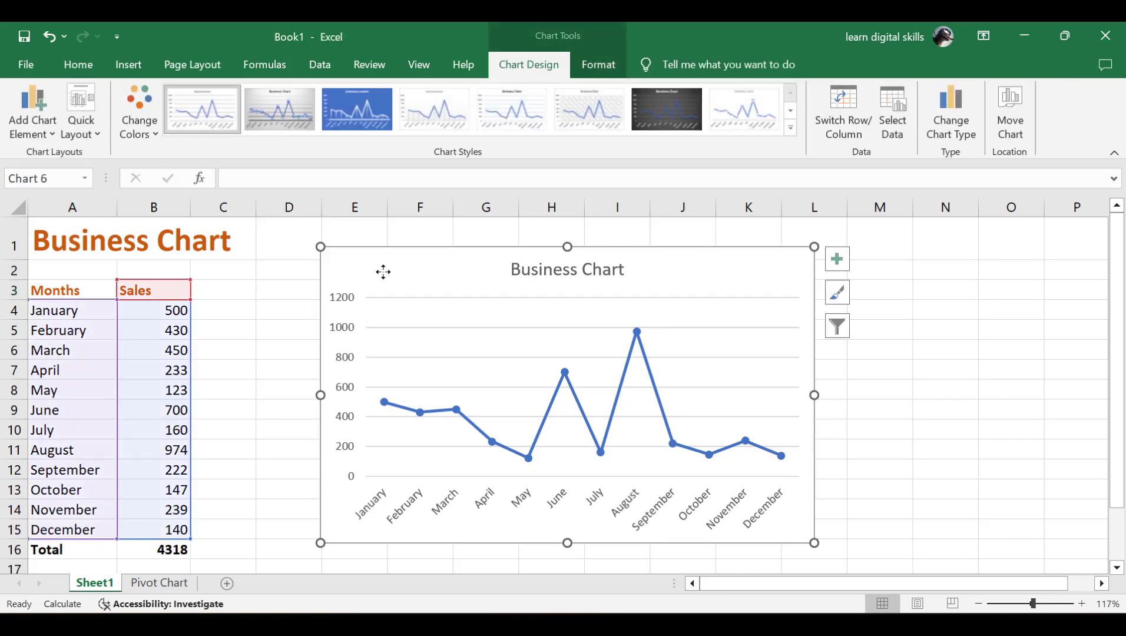
click(835, 259)
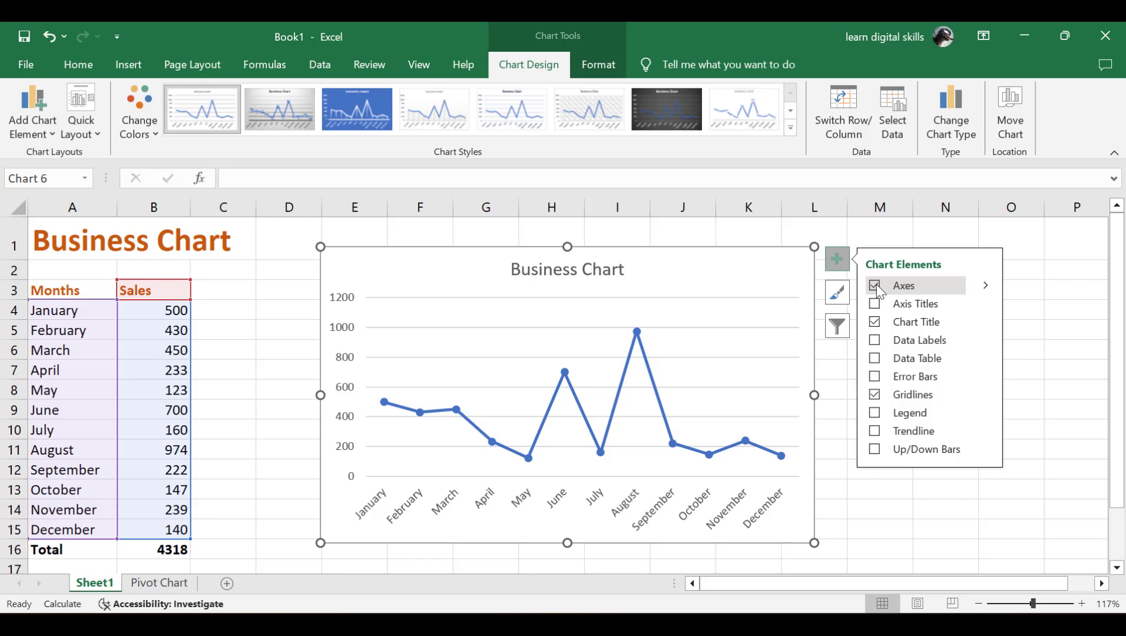
click(875, 286)
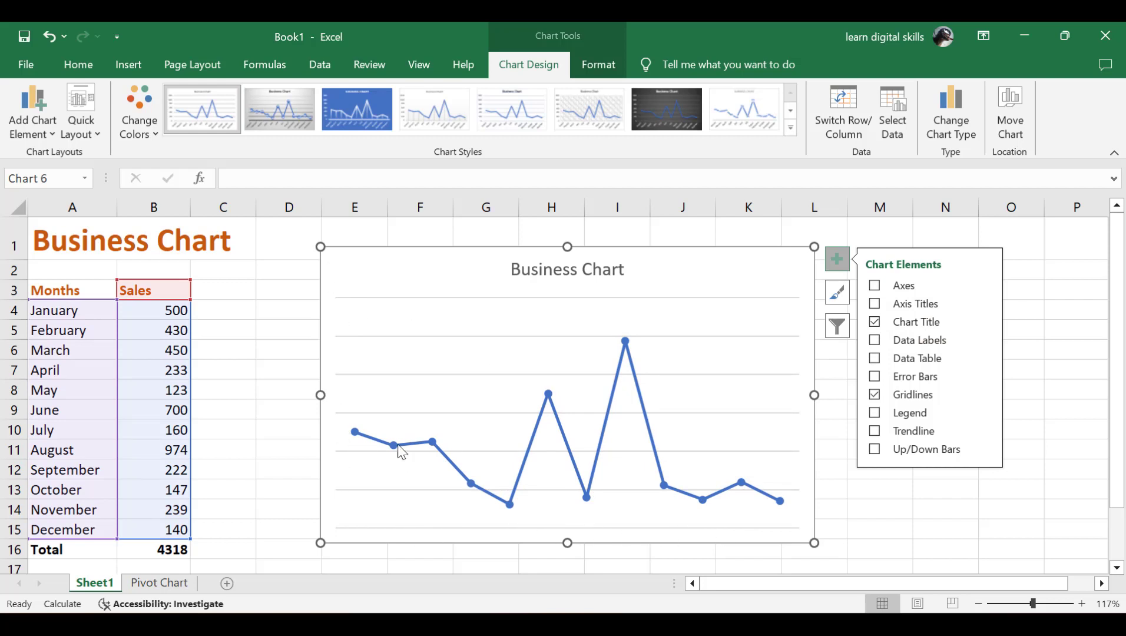
click(876, 286)
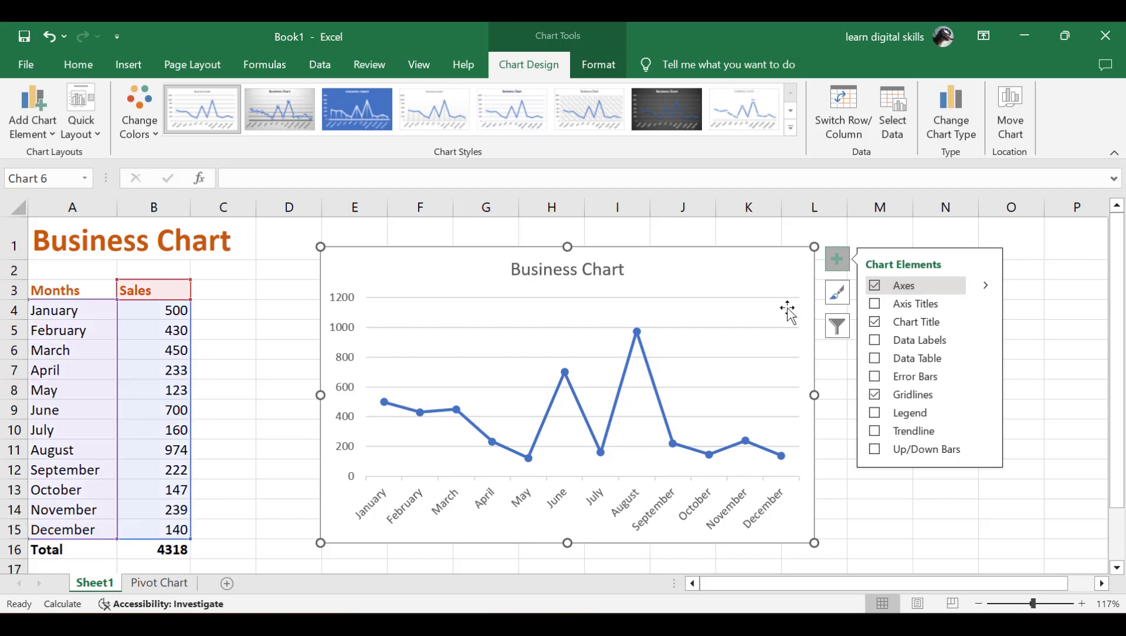
click(875, 358)
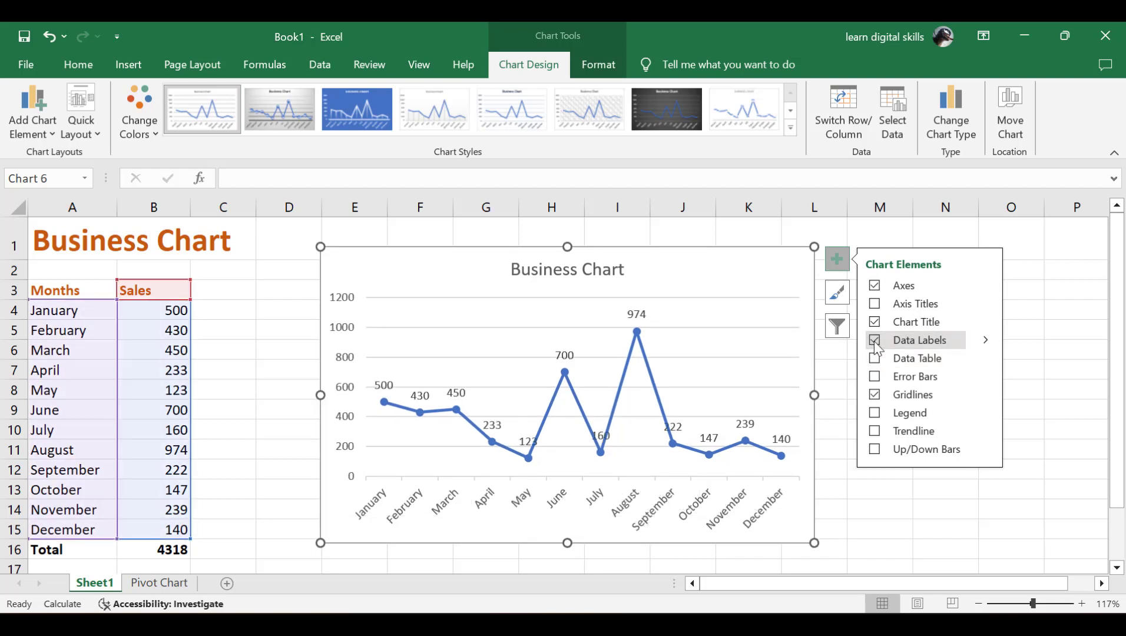
click(874, 342)
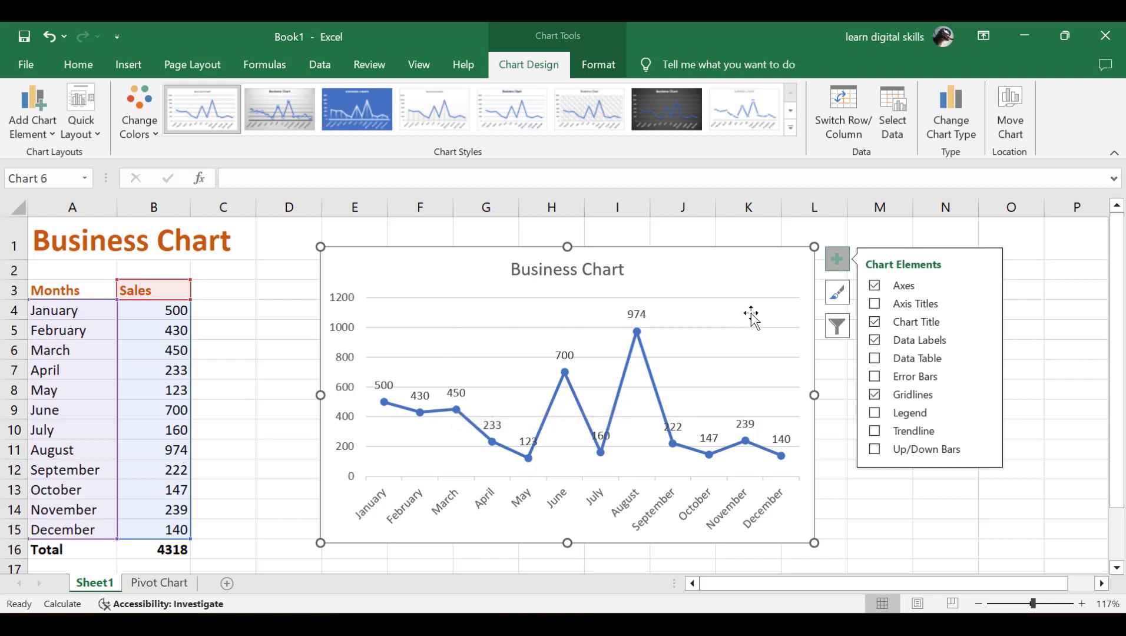
Step: Apply the grey gradient Style 2 chart style to the Business Chart
click(836, 293)
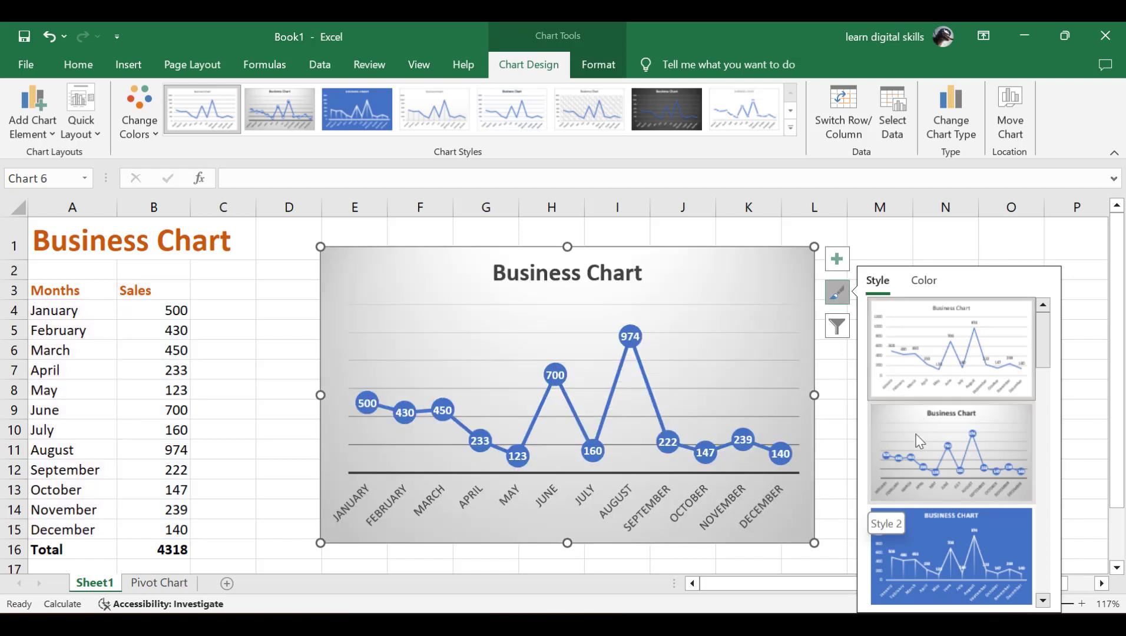
scroll(915, 433, down, 3)
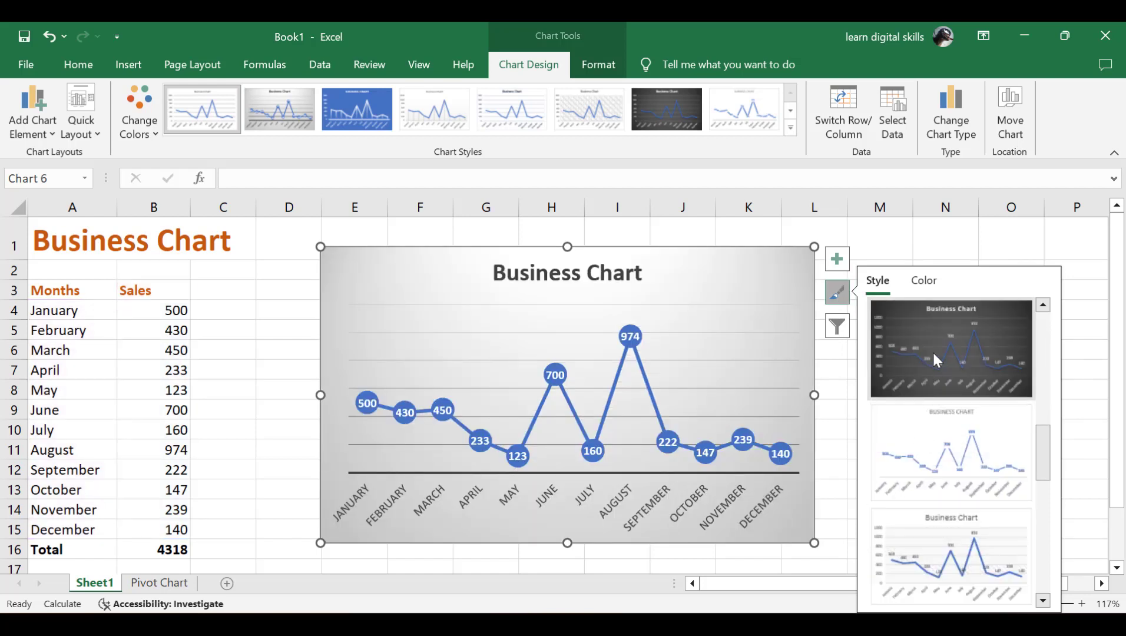
scroll(935, 468, down, 5)
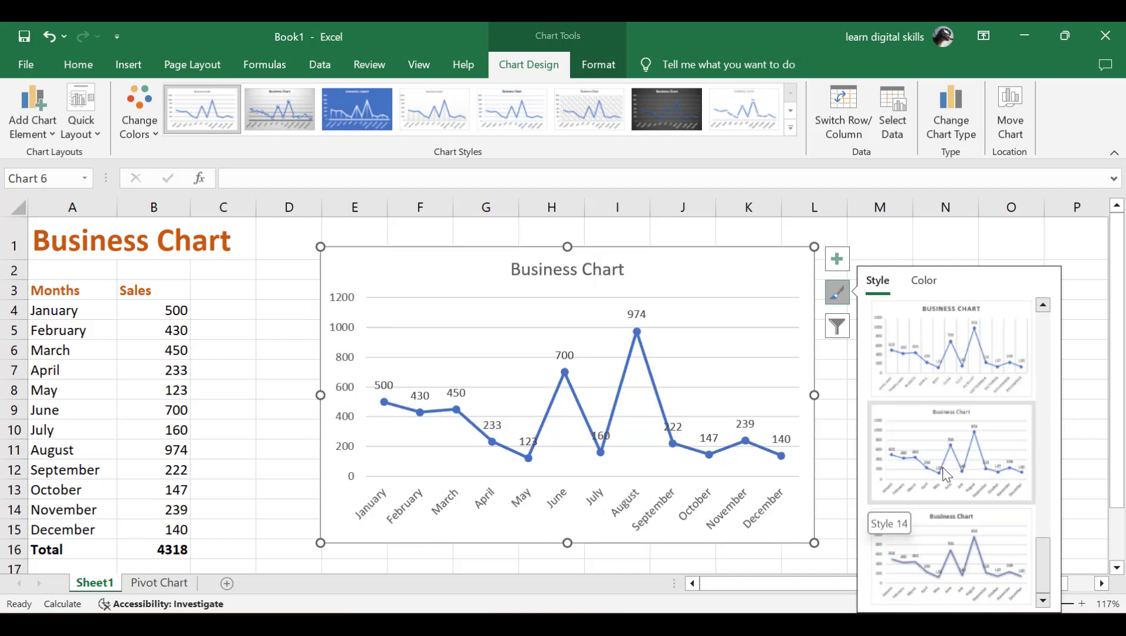
scroll(941, 468, up, 6)
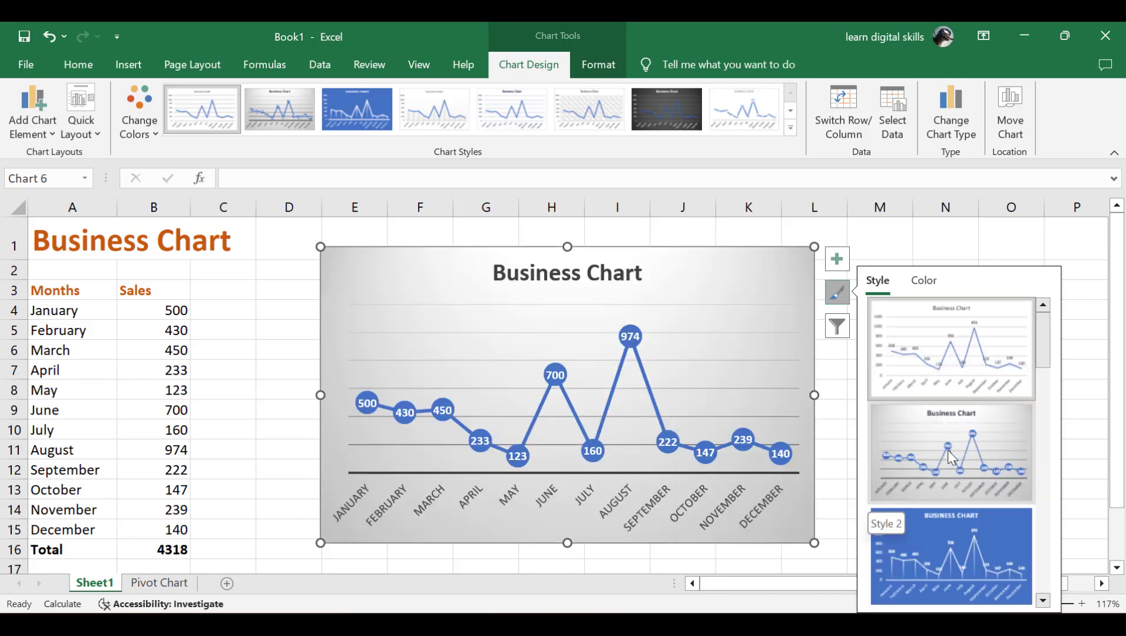
click(947, 450)
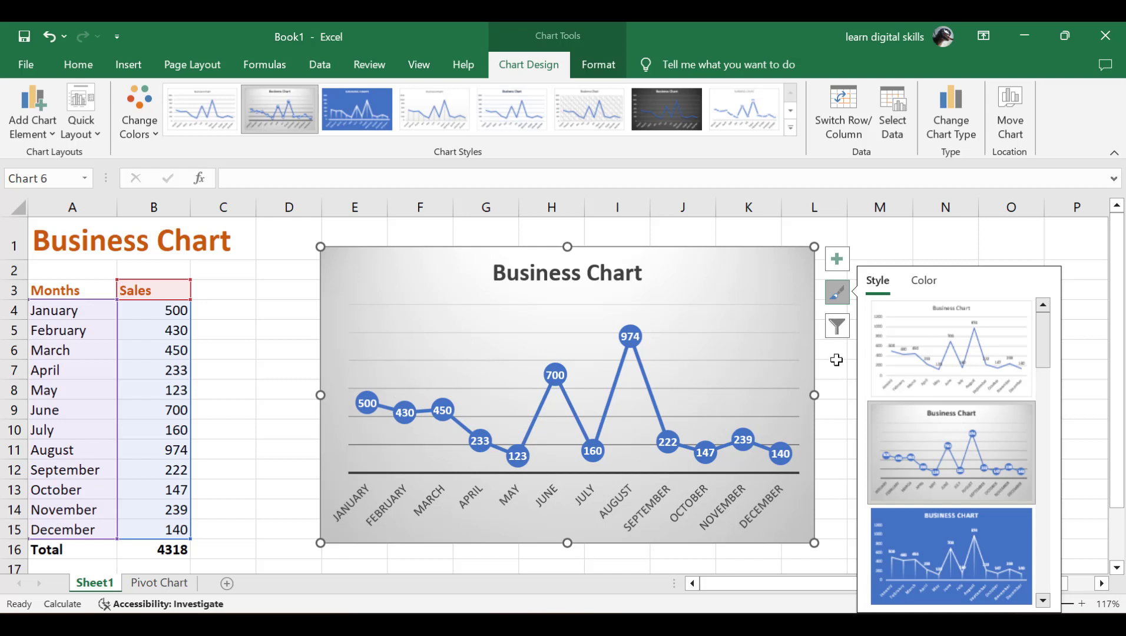
click(838, 326)
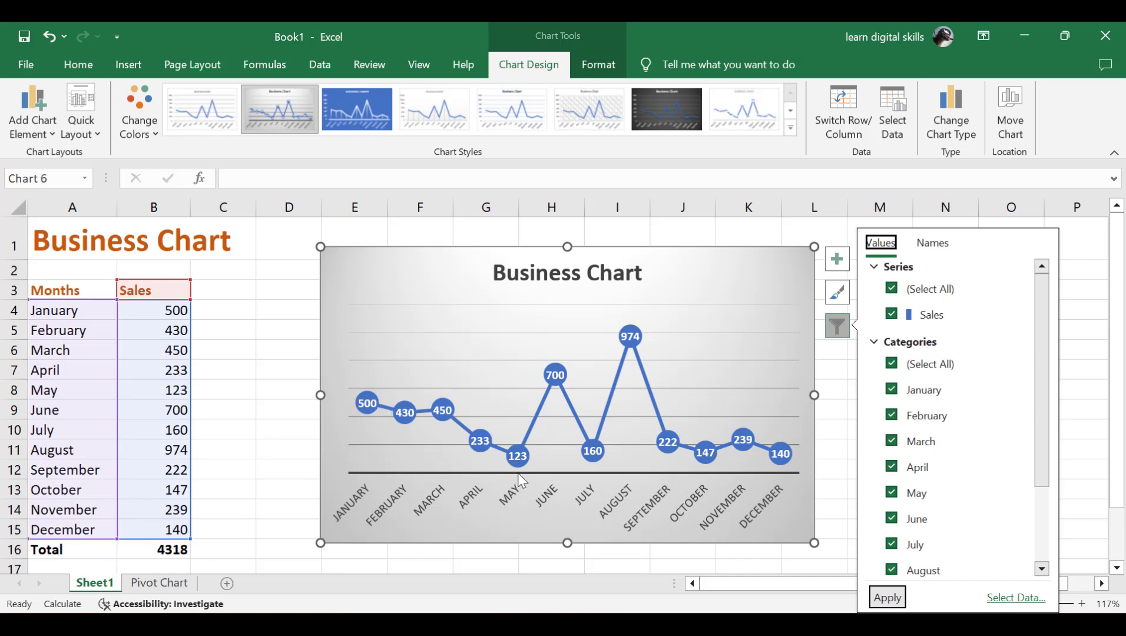
click(892, 492)
click(885, 599)
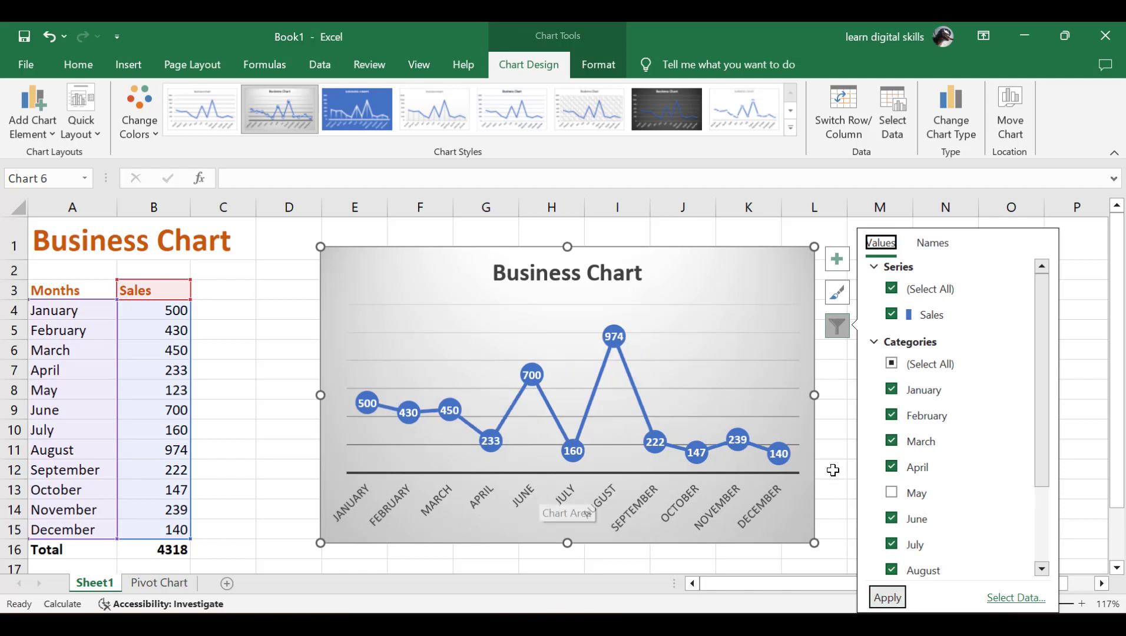
click(891, 493)
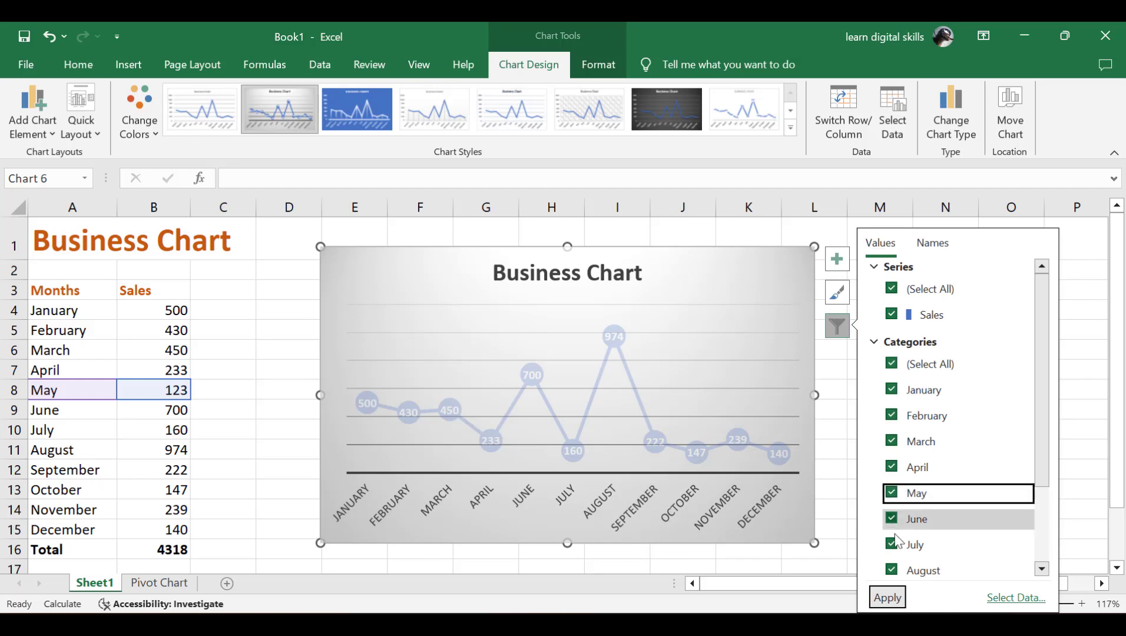
click(885, 597)
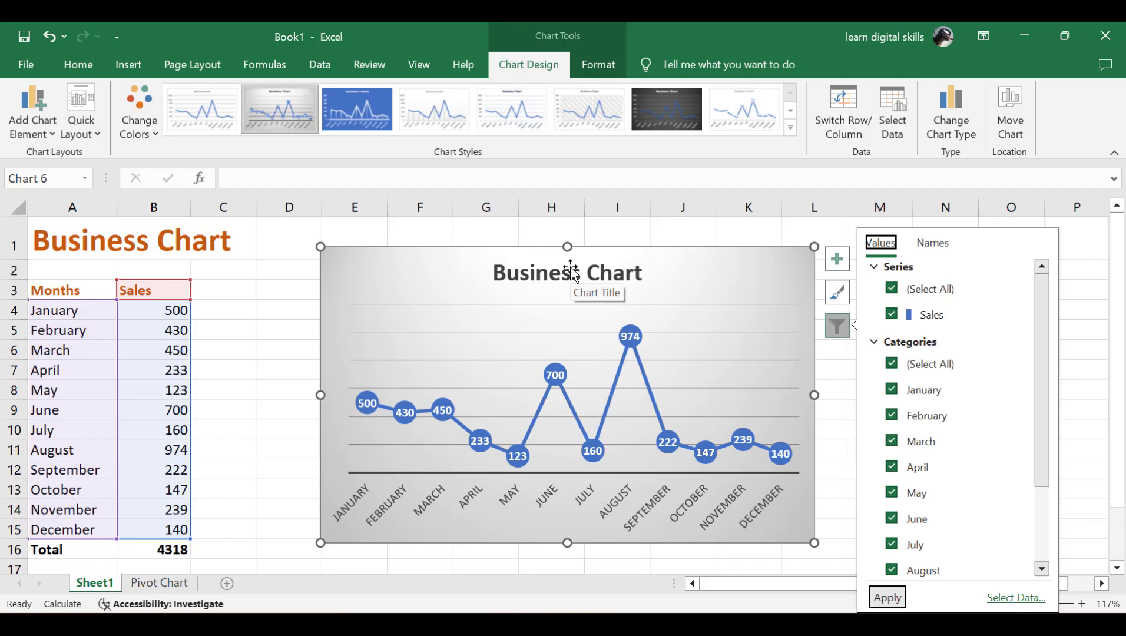
click(271, 310)
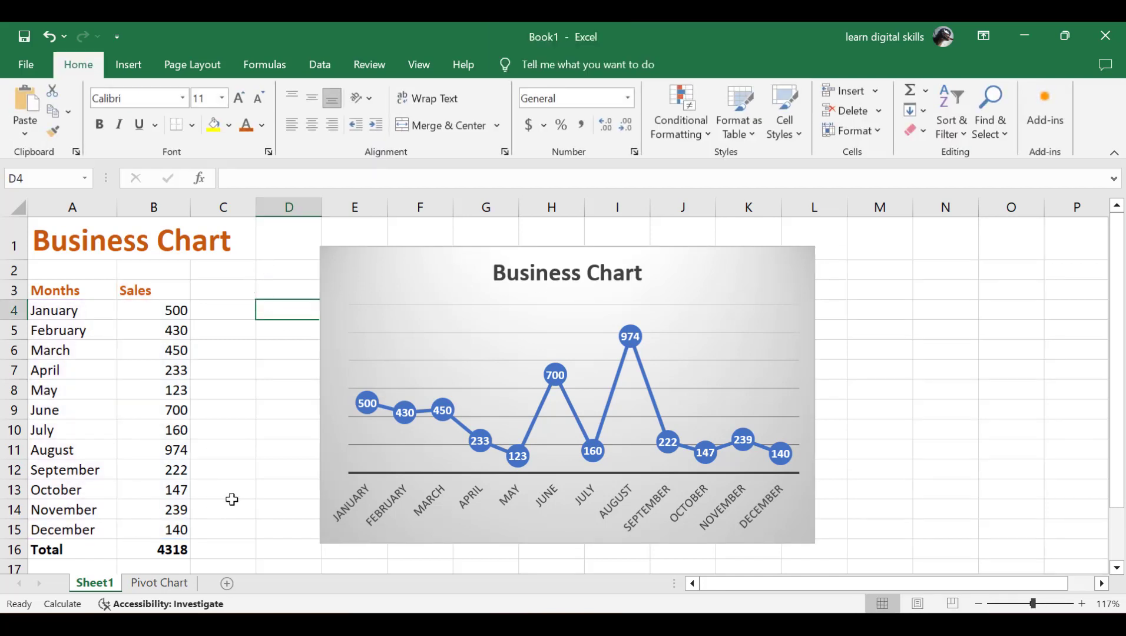
Step: Insert a PivotChart on a new worksheet from the Pivot Chart sheet's A3:D22 data
click(160, 583)
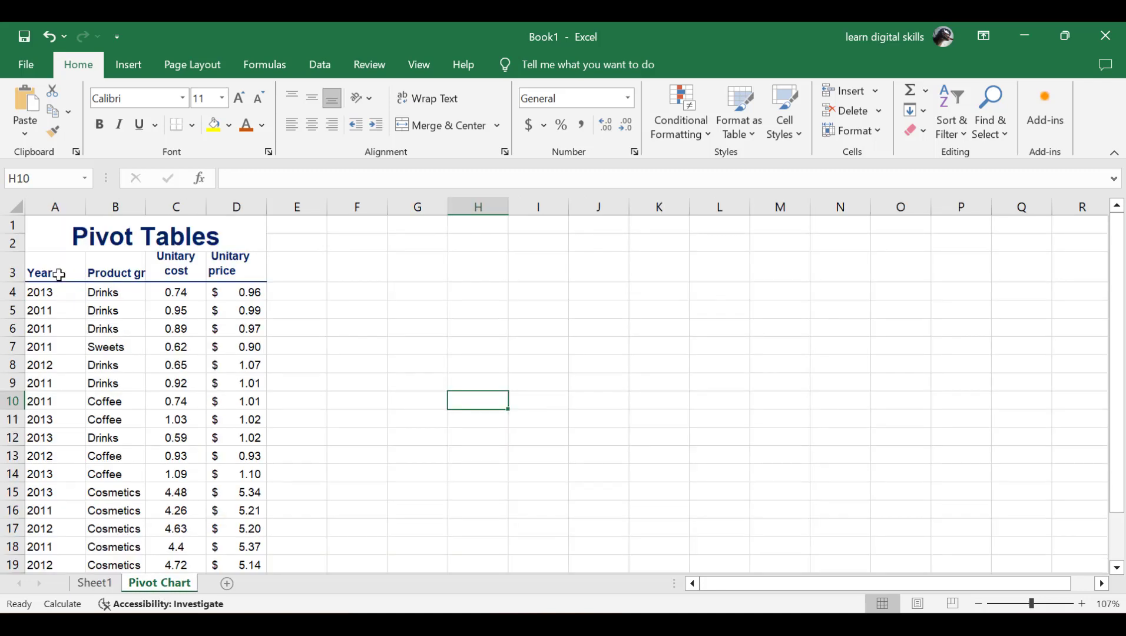
drag(37, 272, 248, 518)
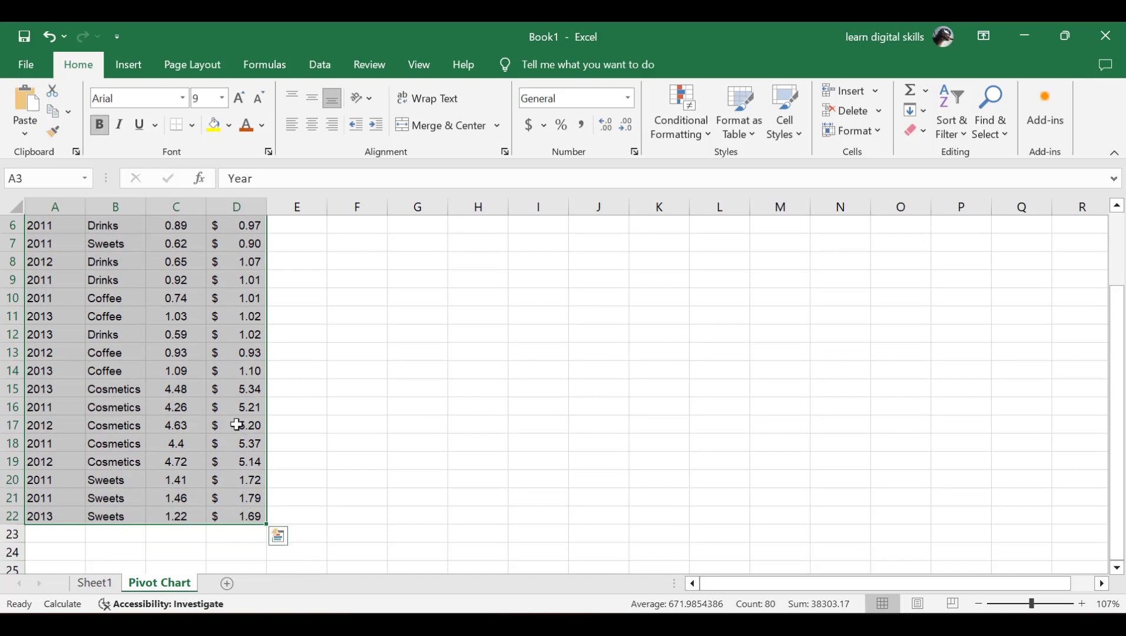
click(135, 67)
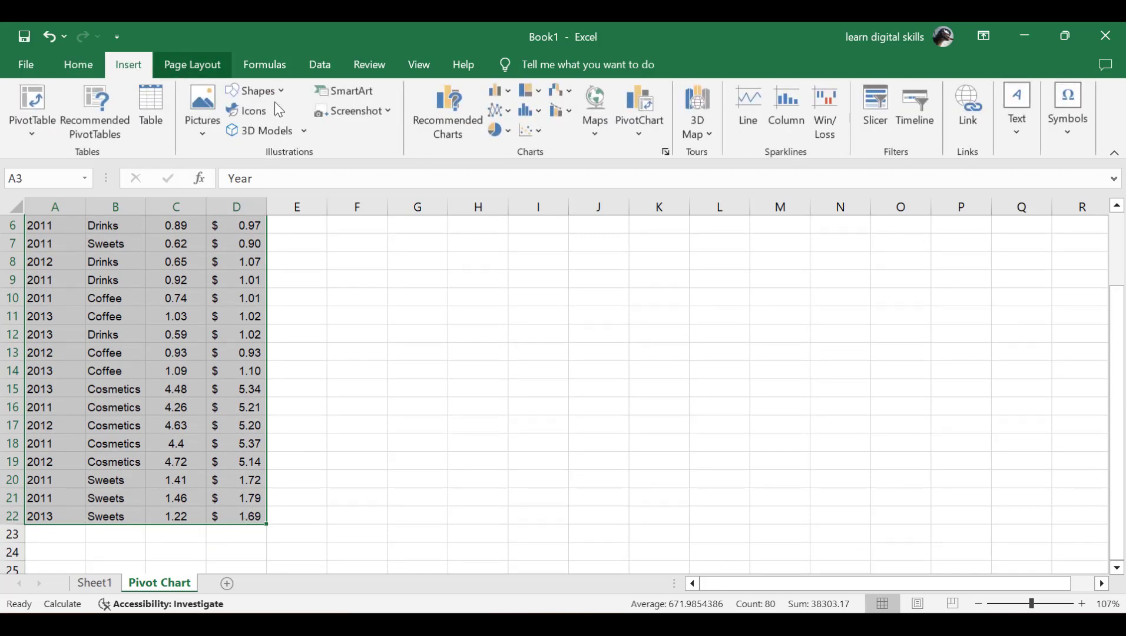
click(640, 116)
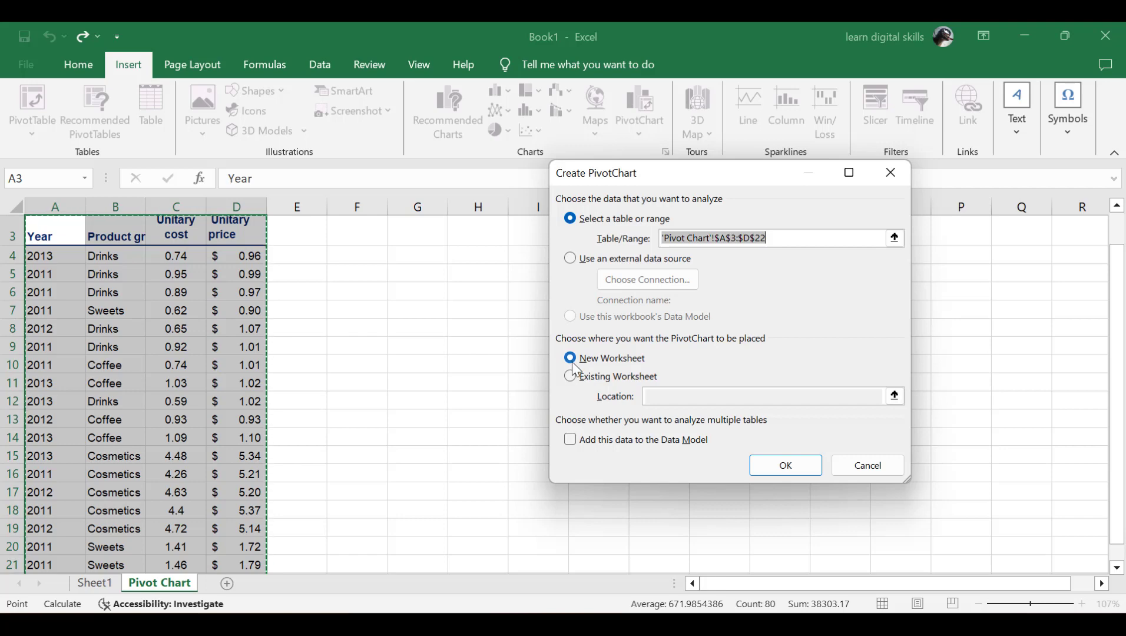
click(783, 466)
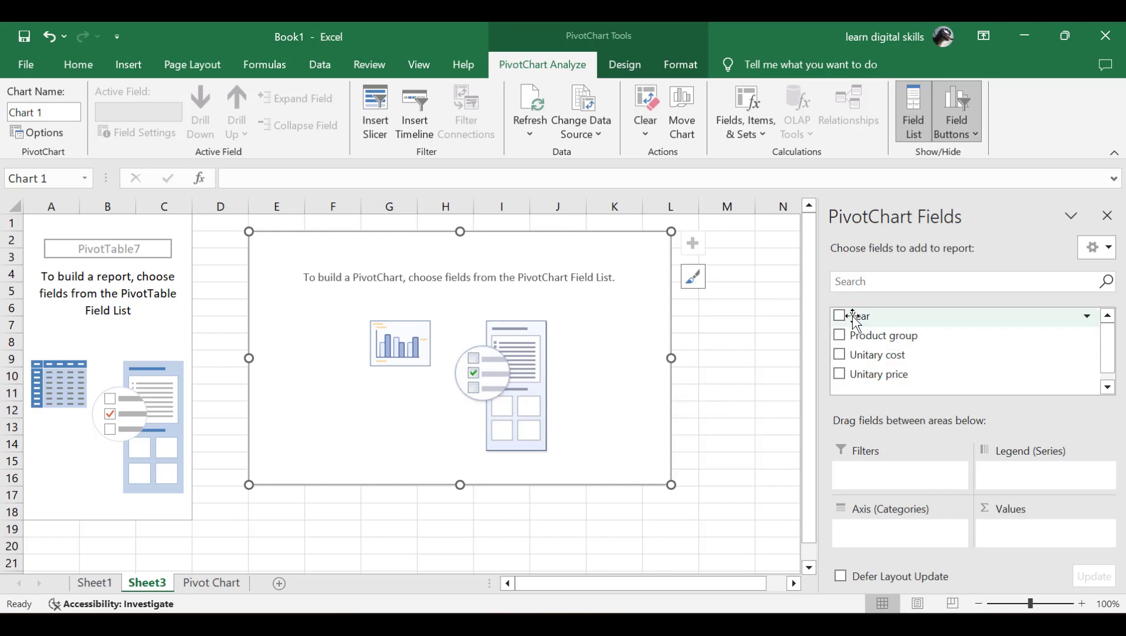
Step: Set Year as the PivotChart filter, Product group as legend, and sum Unitary cost and price; return to Sheet1
drag(860, 318, 898, 474)
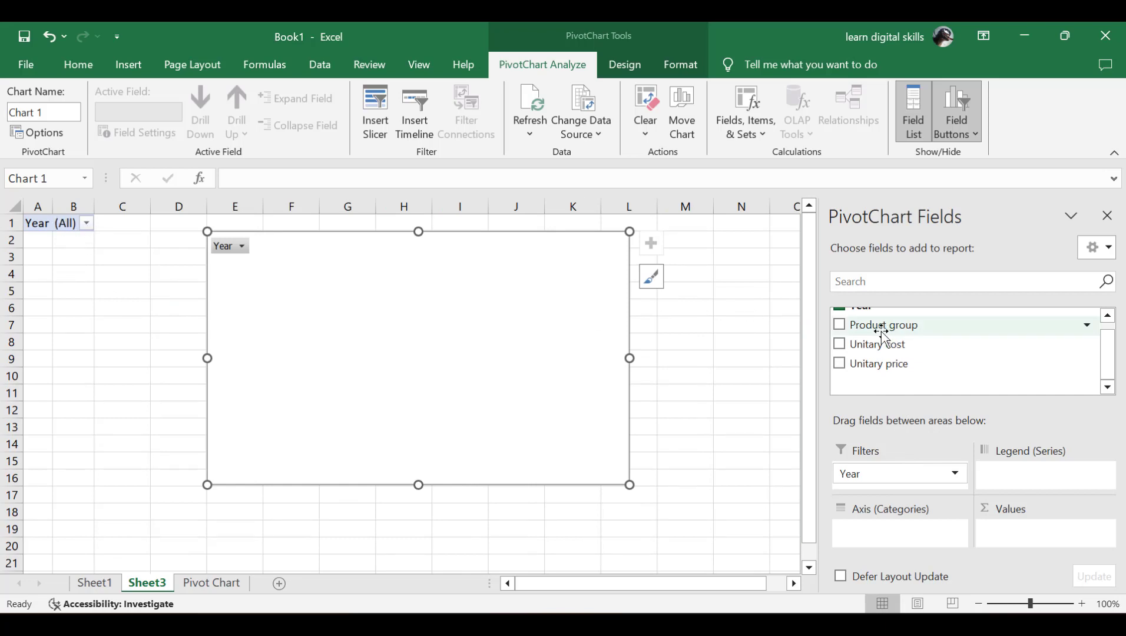
drag(881, 333, 1047, 483)
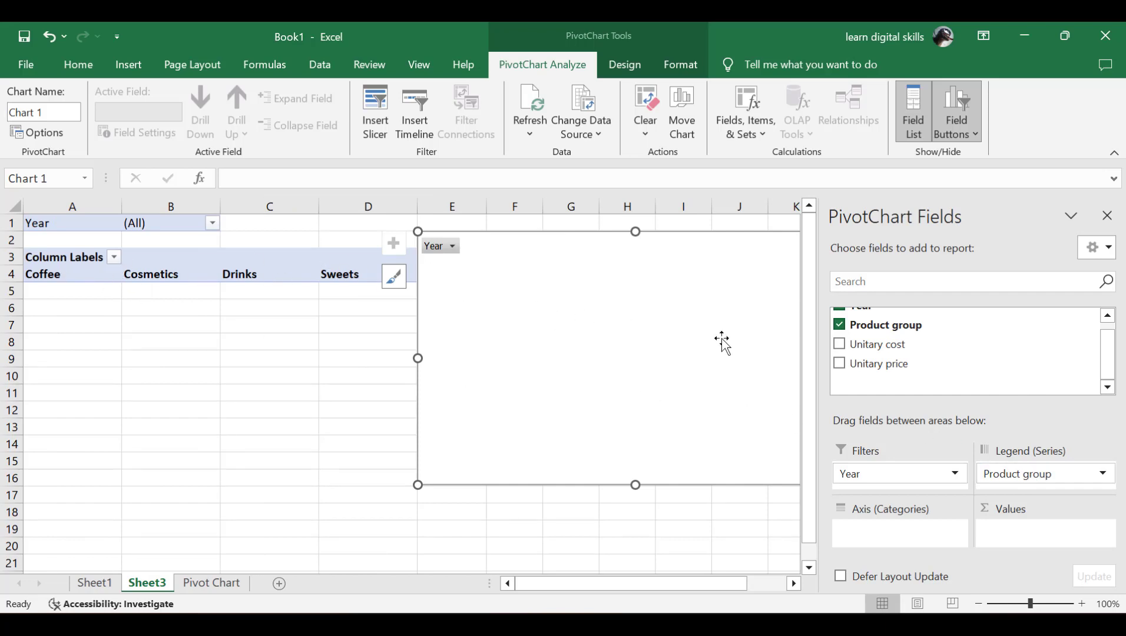
drag(880, 345, 1014, 536)
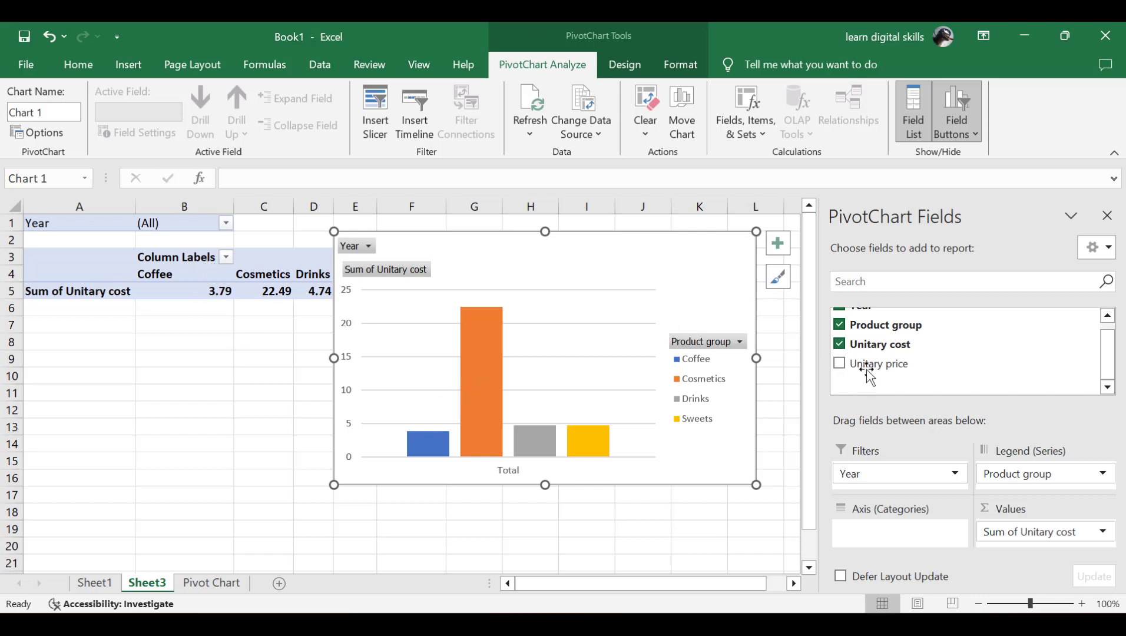
drag(867, 365, 895, 539)
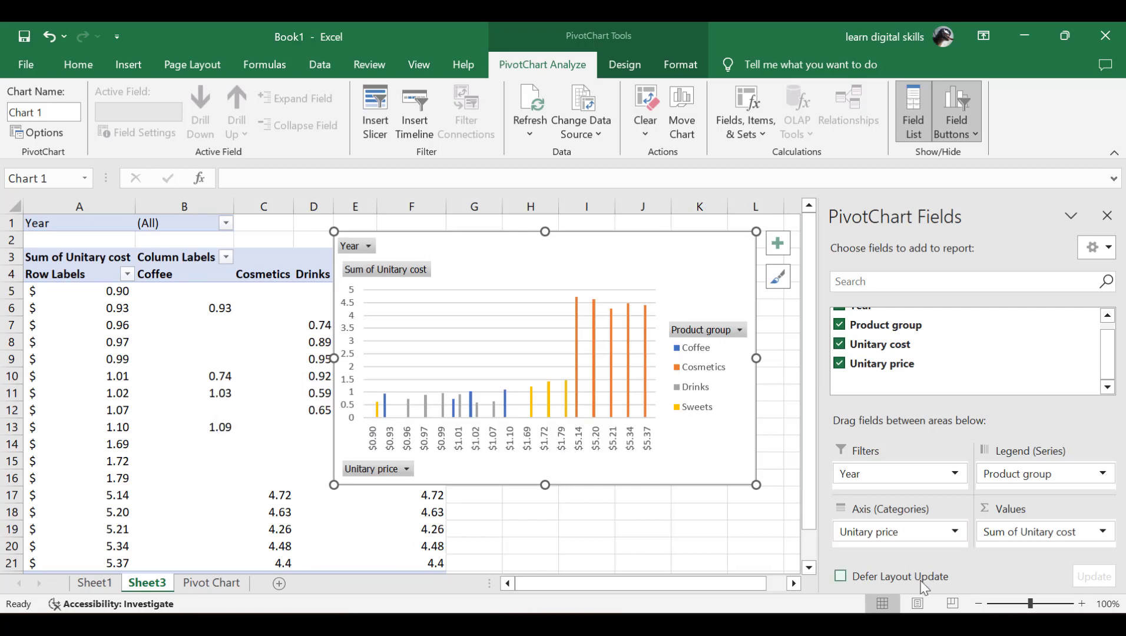
drag(880, 533, 1032, 533)
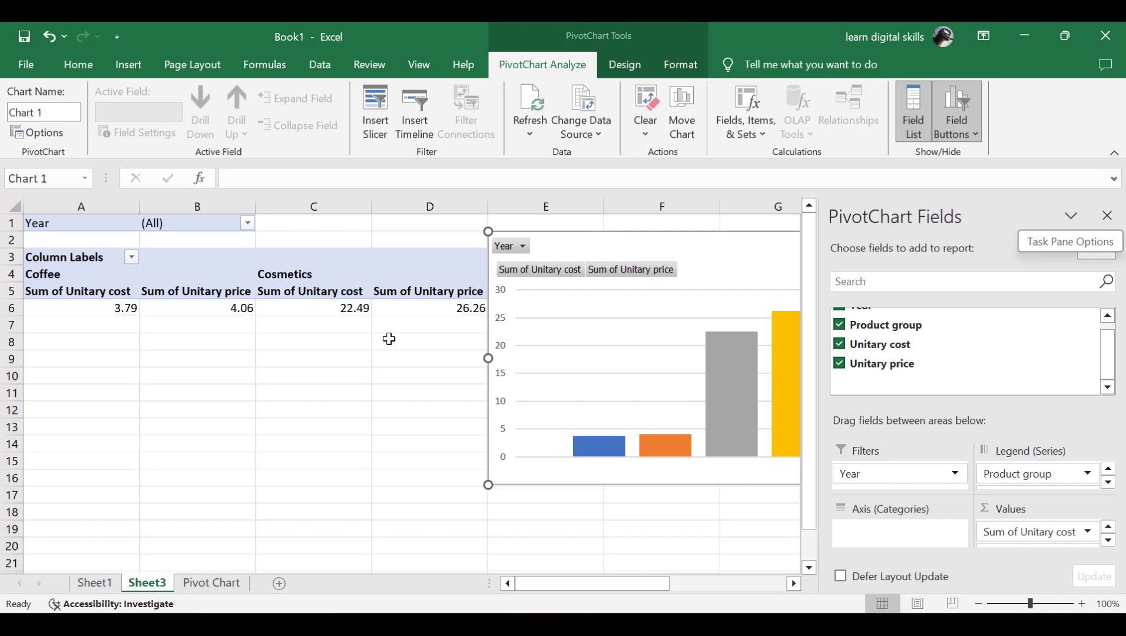
click(95, 582)
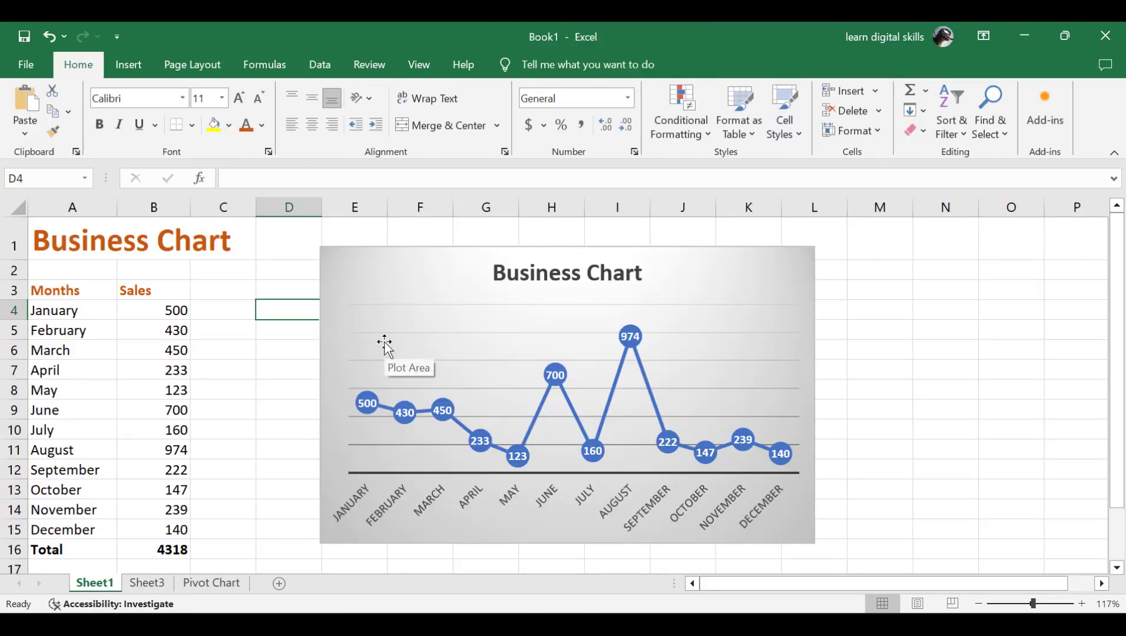
Step: Change the Business Chart's type to Pie through Chart Design's Change Chart Type
click(396, 268)
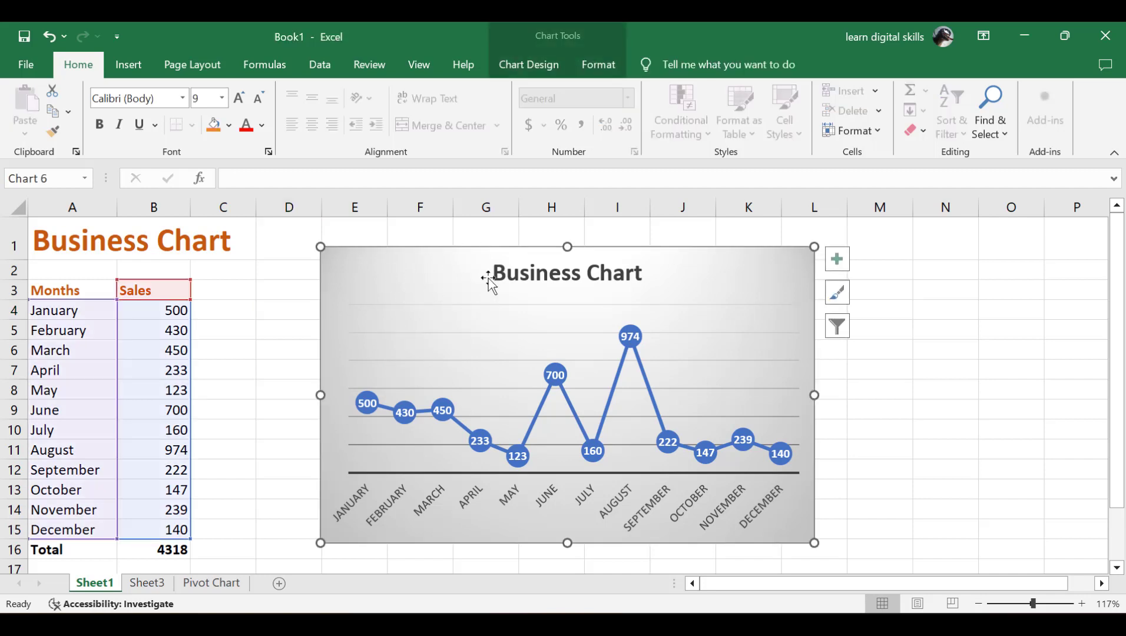
click(127, 65)
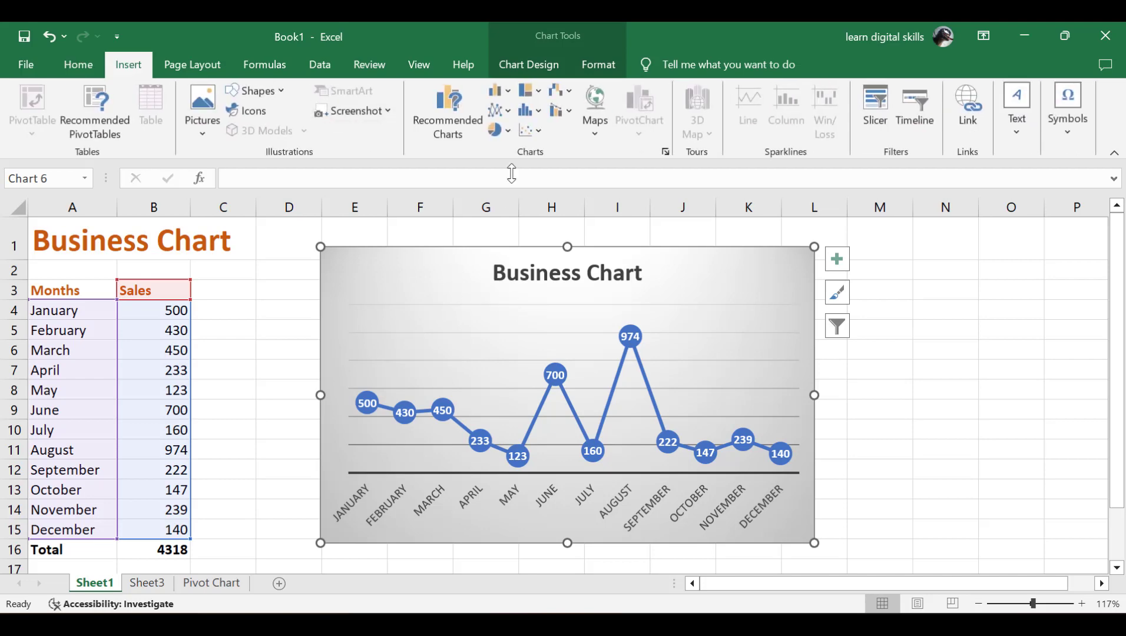
click(535, 66)
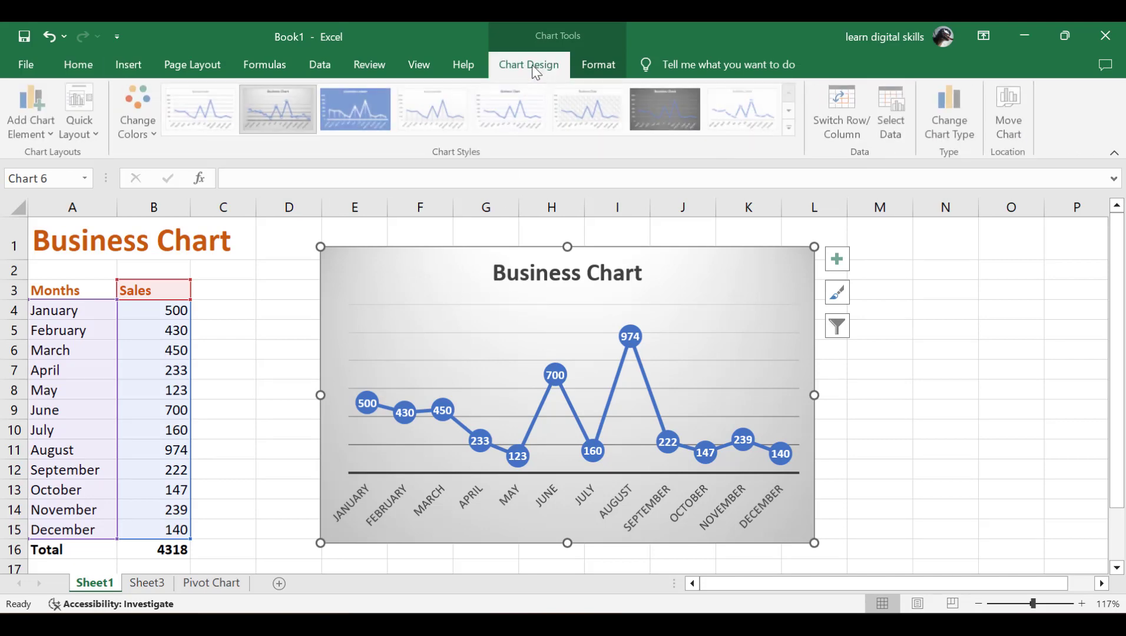
click(953, 119)
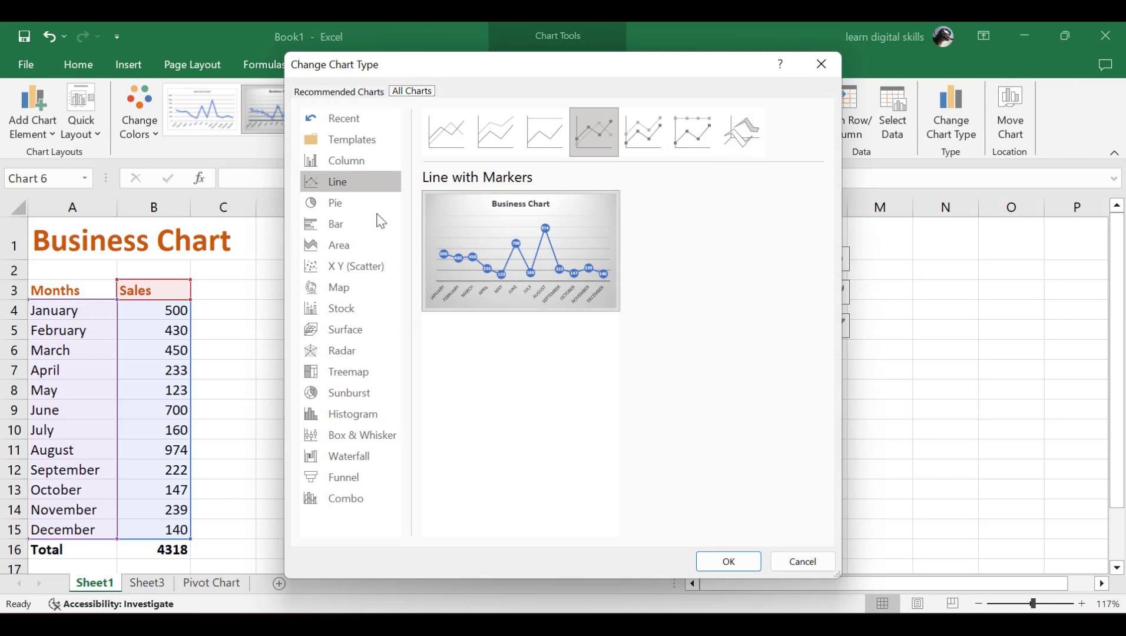
click(337, 206)
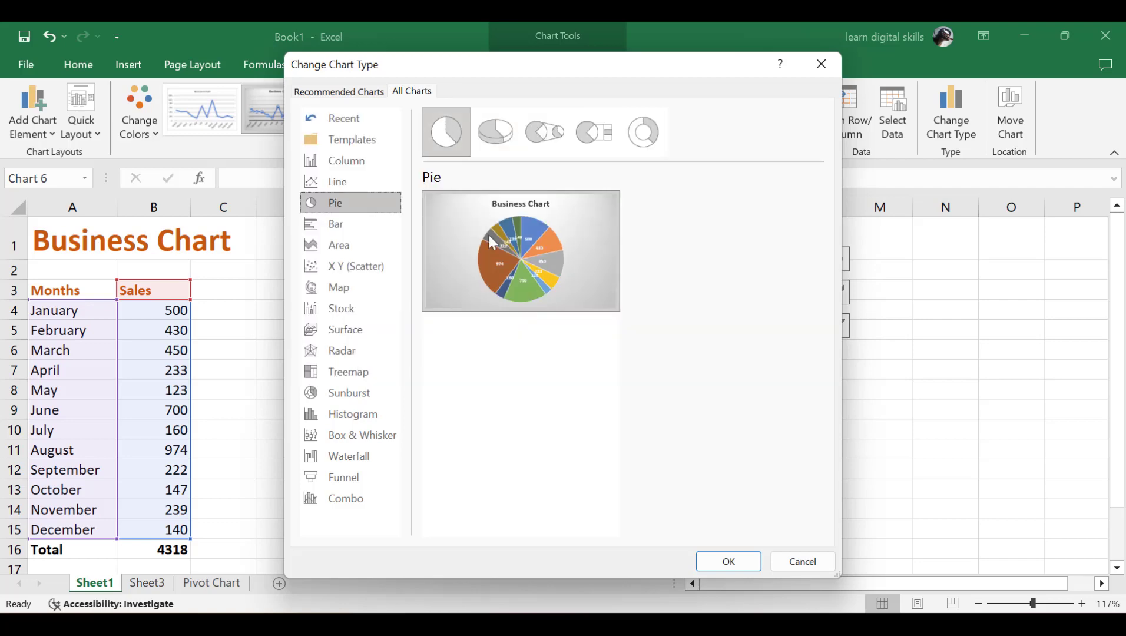
click(738, 564)
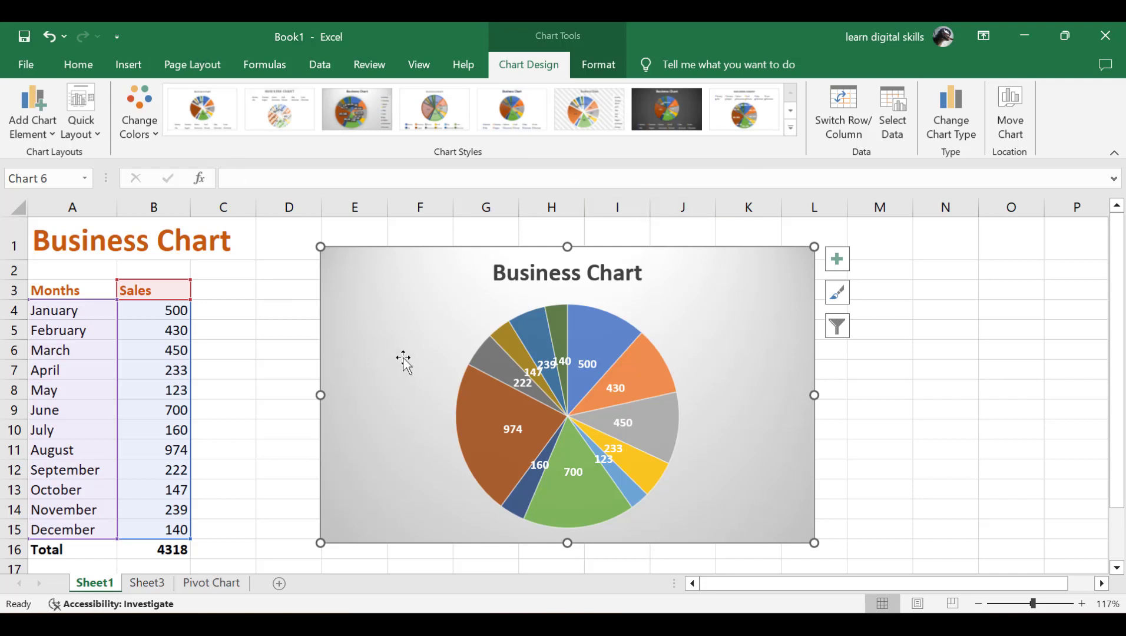
mouse_move(466, 374)
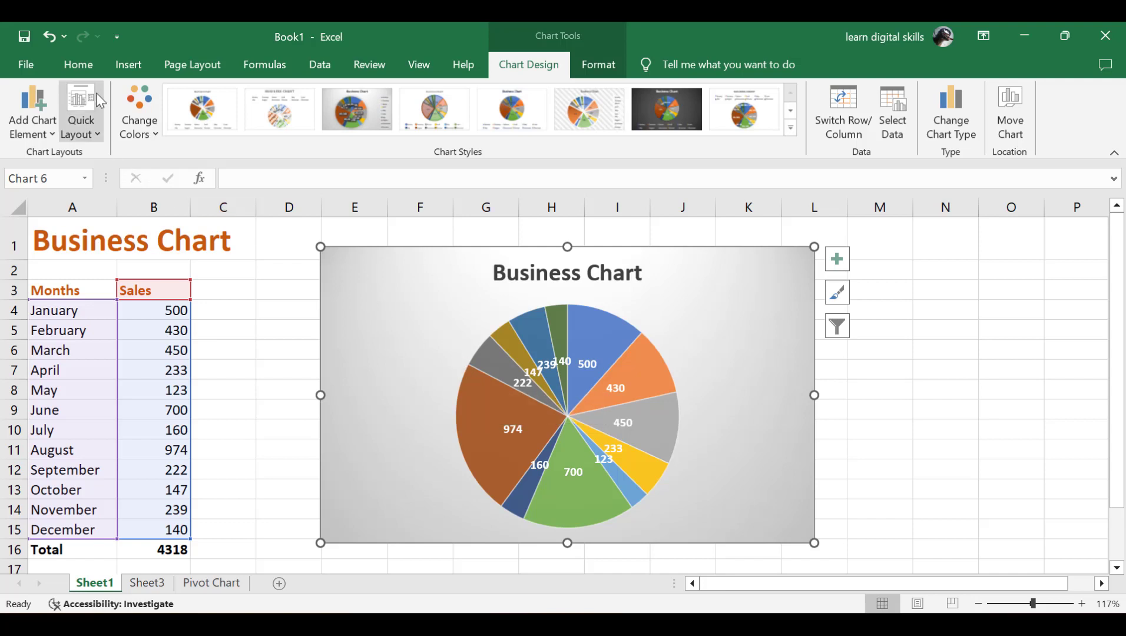
click(108, 66)
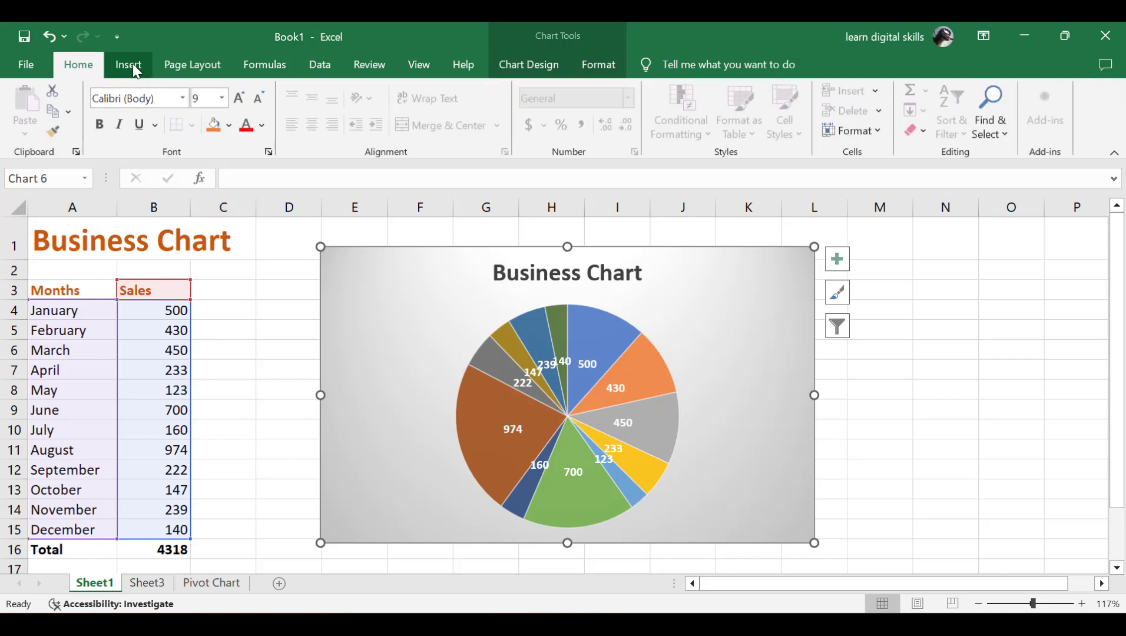
click(133, 64)
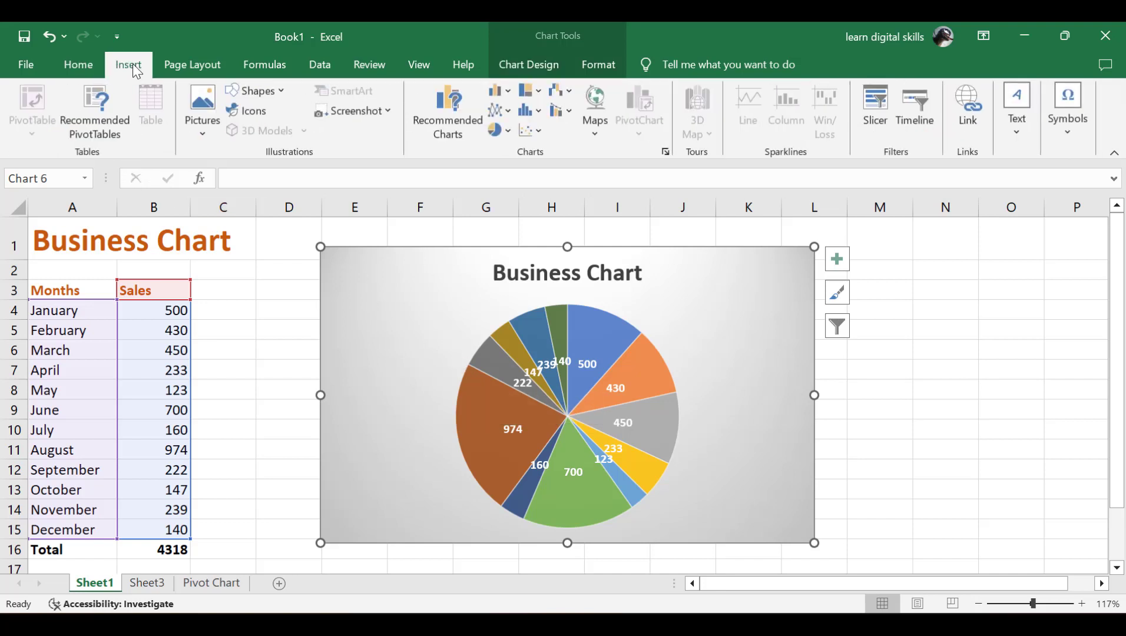